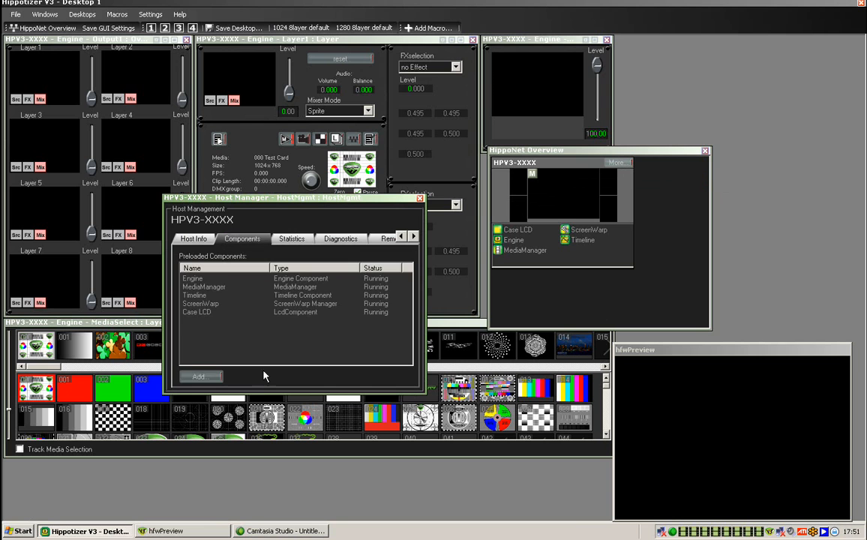
Step: Add the SMPTE Timecode Reader to the host's preloaded components
left_click(199, 378)
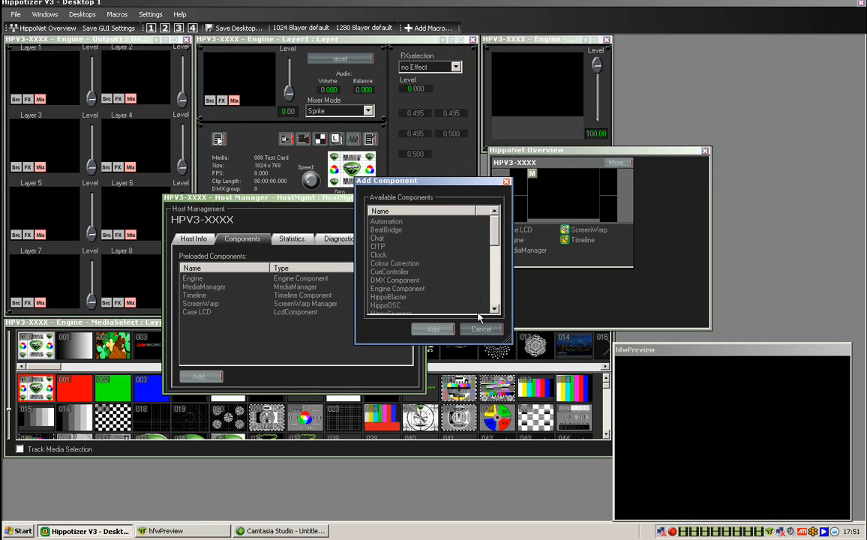
scroll(470, 280, "down", 8)
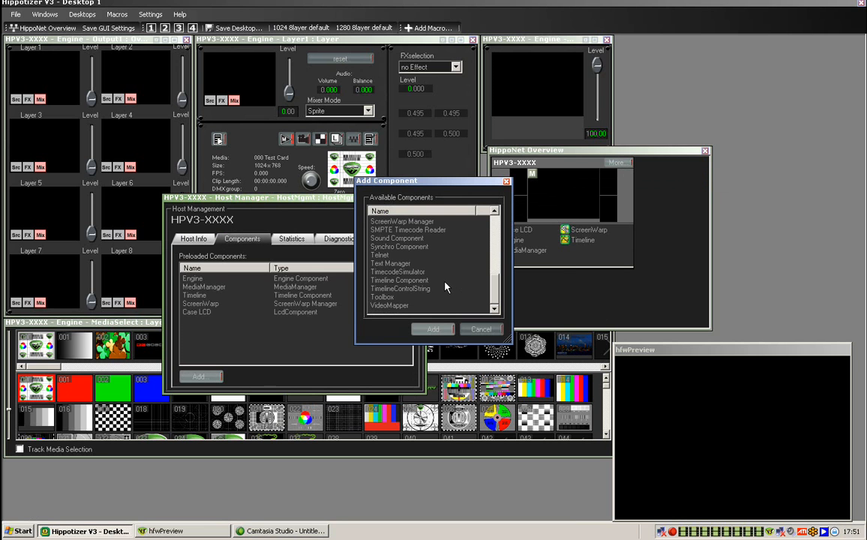
left_click(422, 231)
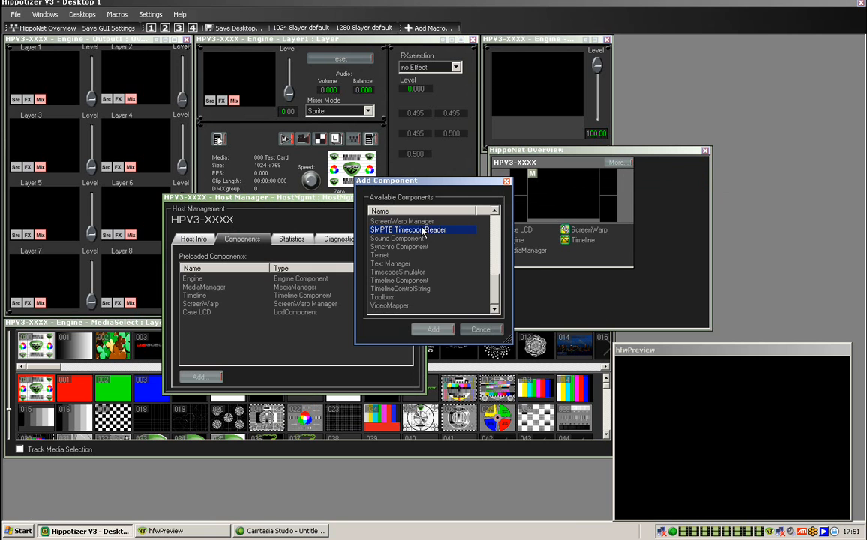
left_click(433, 330)
Step: Add the TimecodeSimulator component to the host and close the Host Manager
left_click(450, 290)
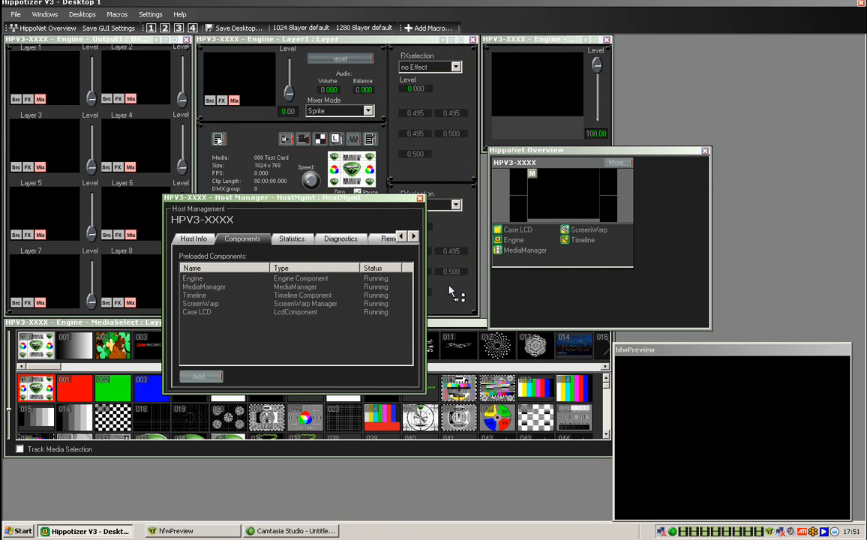
scroll(485, 297, "down", 7)
left_click(419, 273)
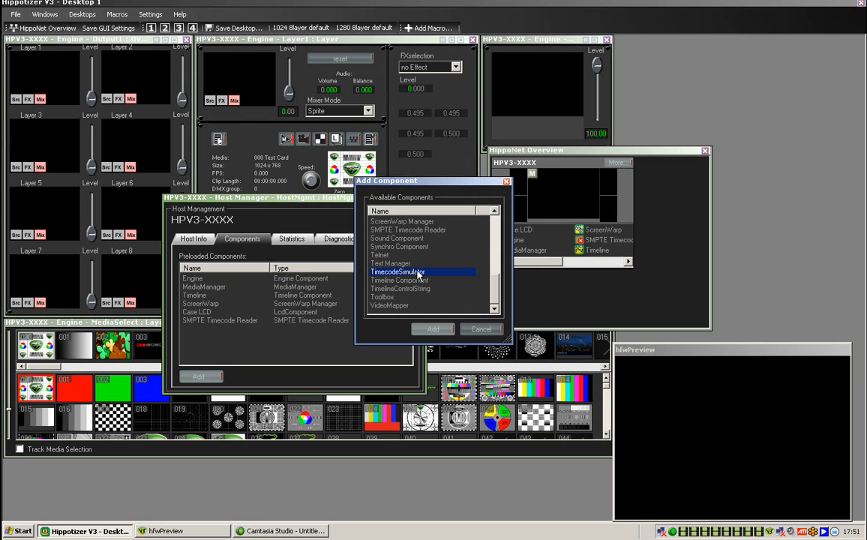
left_click(439, 329)
left_click(458, 290)
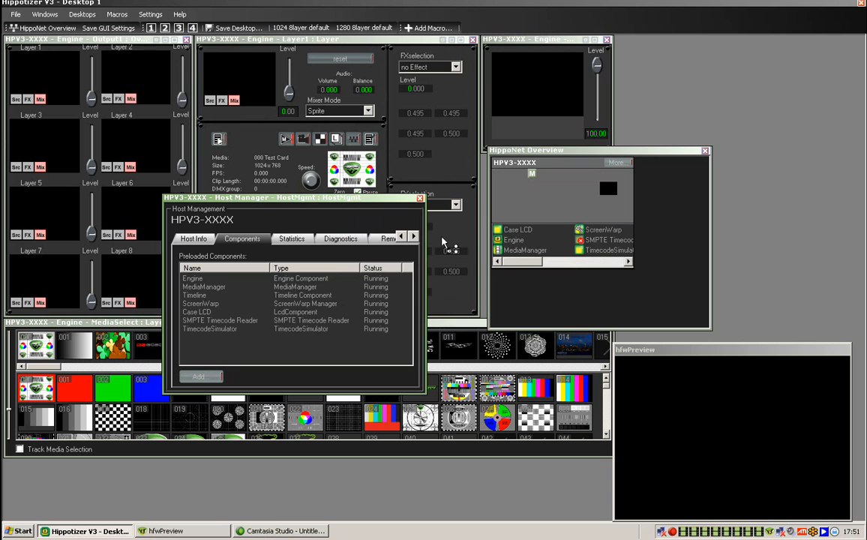
left_click(420, 199)
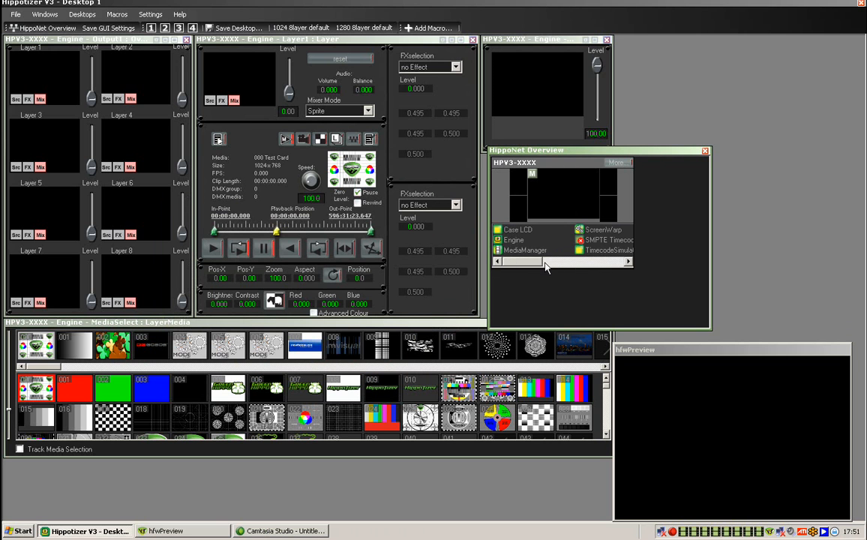
Step: Look at the SMPTE Timecode Reader's window, close it, and open the TimecodeSimulator component
double_click(592, 241)
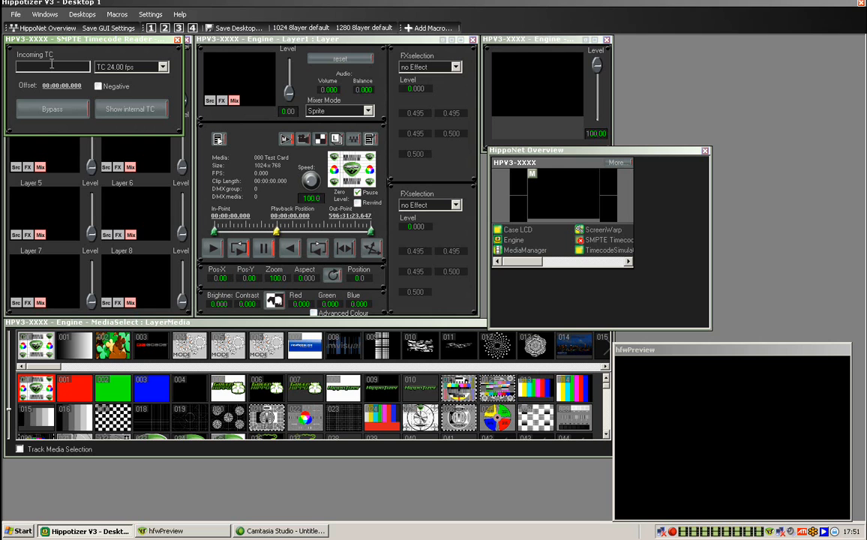
left_click(177, 40)
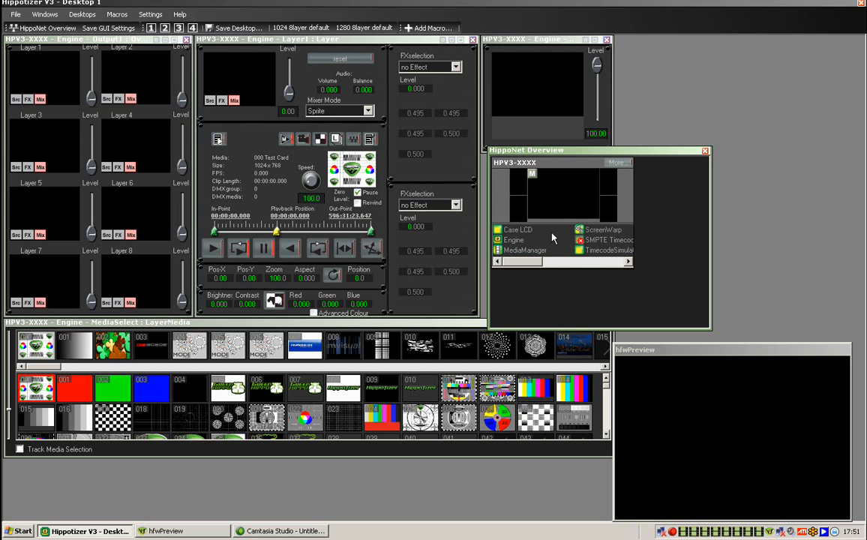
double_click(589, 252)
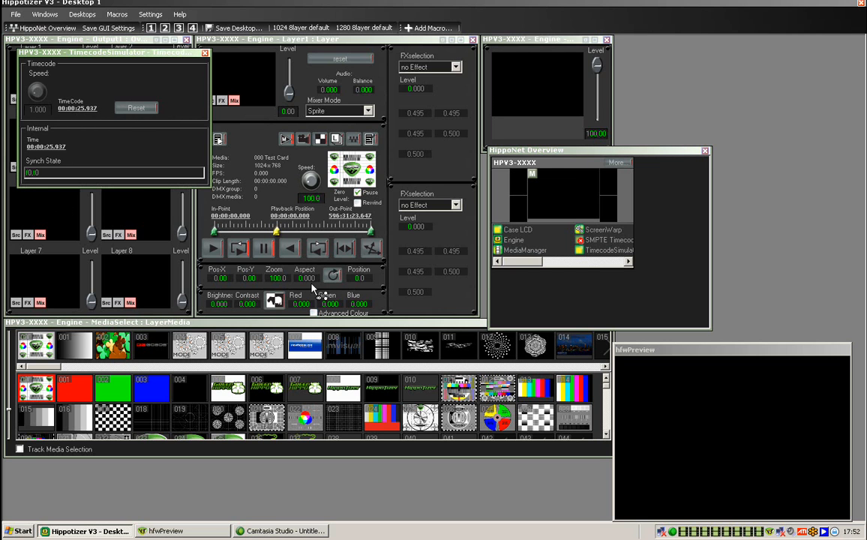
Step: Open the Timeline component and place its window clear of the TimecodeSimulator window
left_click_drag(538, 263, 631, 268)
double_click(515, 230)
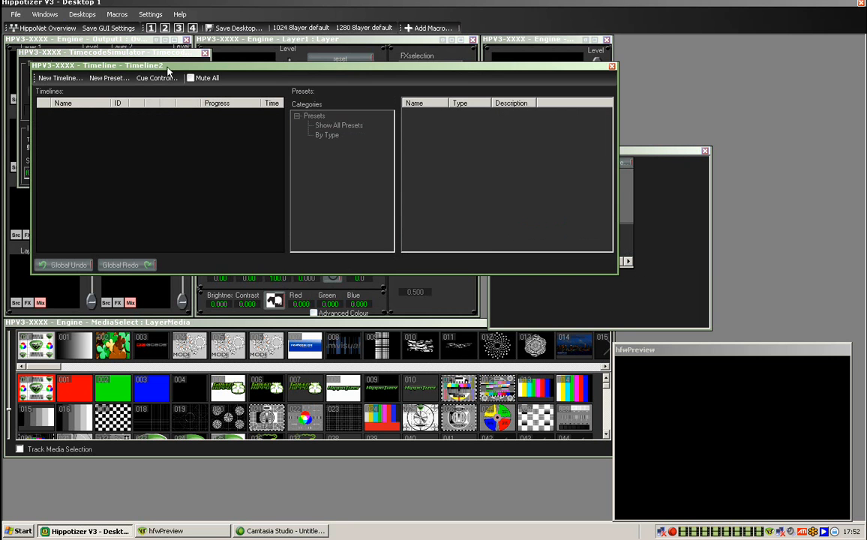
left_click_drag(154, 66, 361, 143)
Step: Create a timeline named "track 1" using the MediaPlayer pin of Engine's Output1 Layer1 Source
left_click(285, 156)
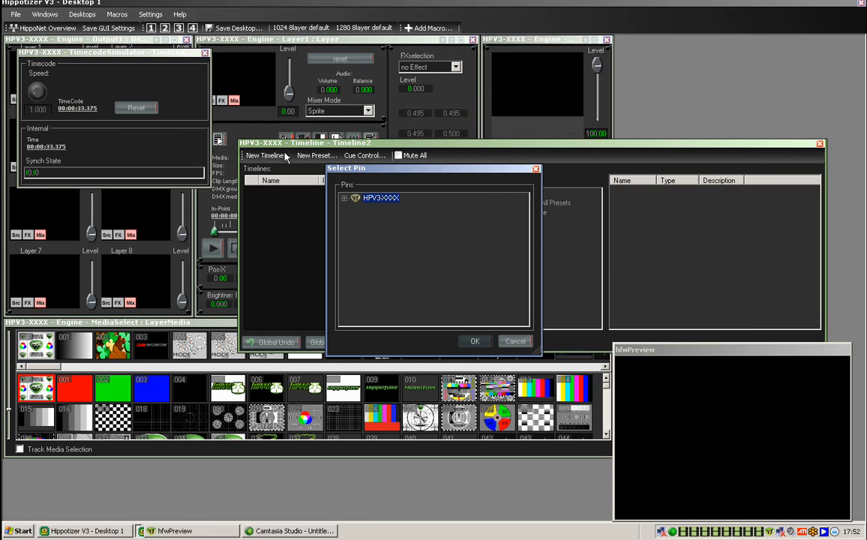
left_click(344, 198)
left_click(356, 217)
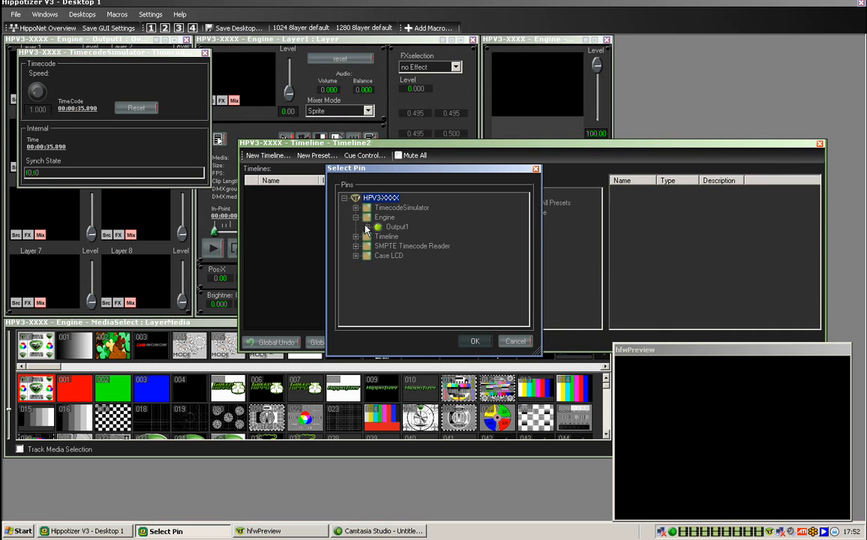
left_click(367, 227)
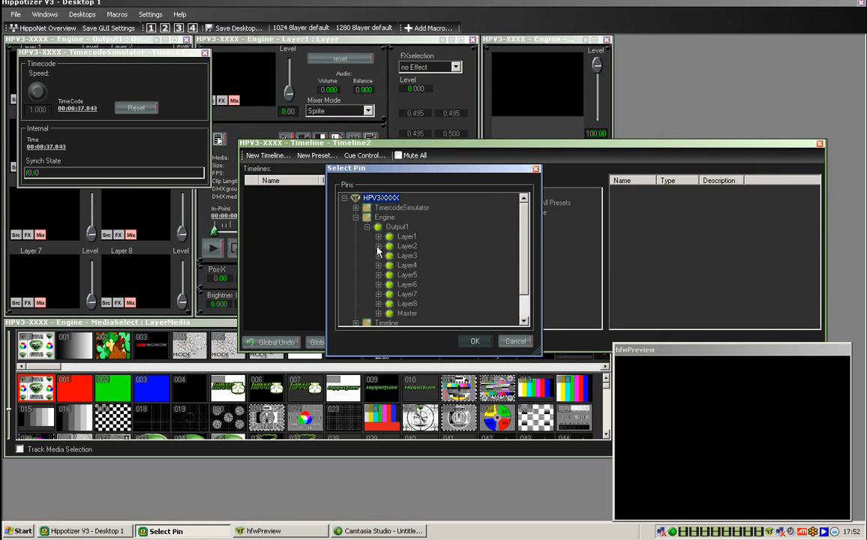
left_click(378, 236)
left_click(390, 304)
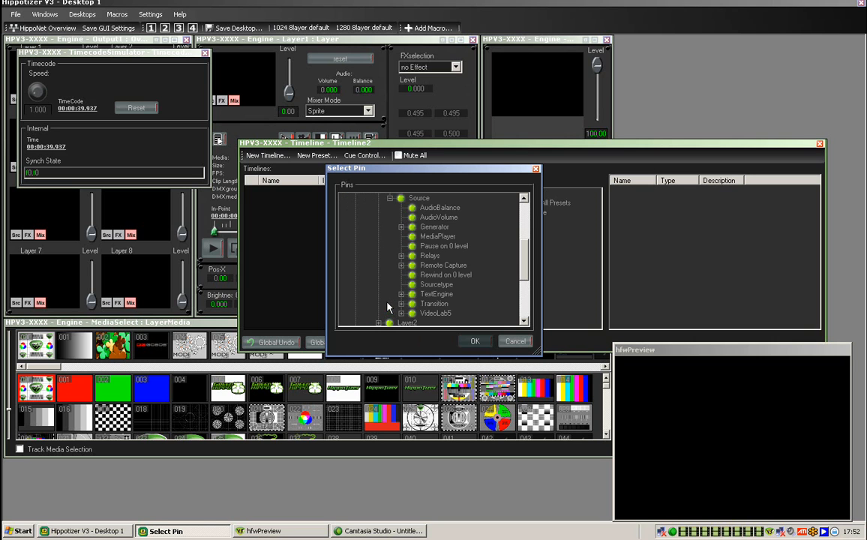
left_click(439, 236)
left_click(475, 343)
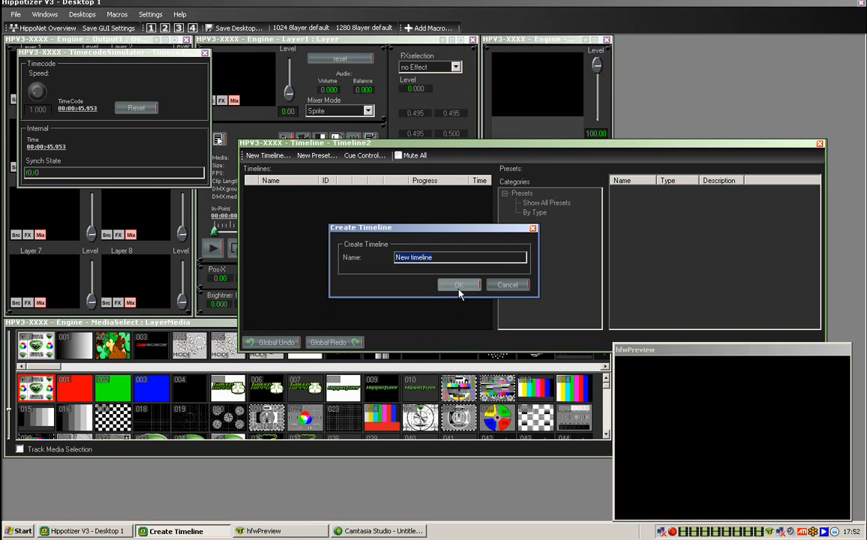
type("track 1")
left_click(459, 288)
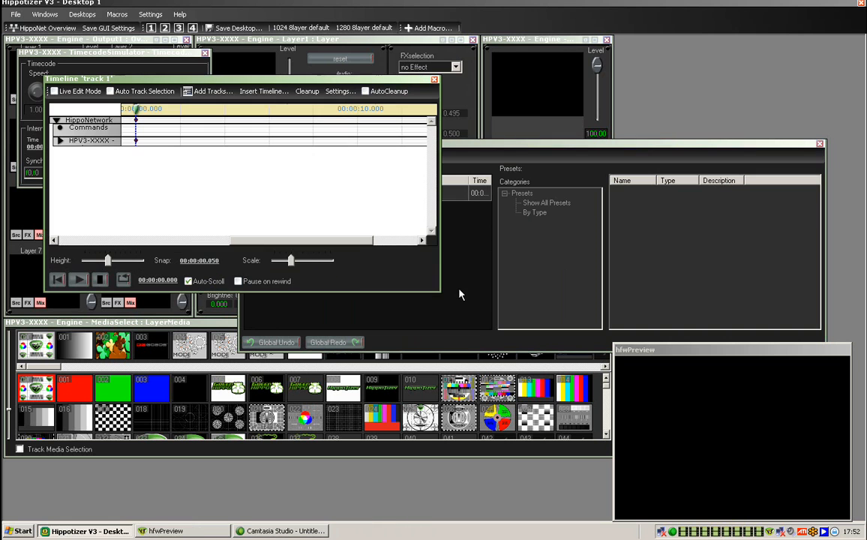
Step: Move the track 1 timeline clear of the TimecodeSimulator and expand its tree down to the MediaPlayer track
left_click_drag(174, 75, 444, 136)
left_click(330, 202)
left_click(335, 210)
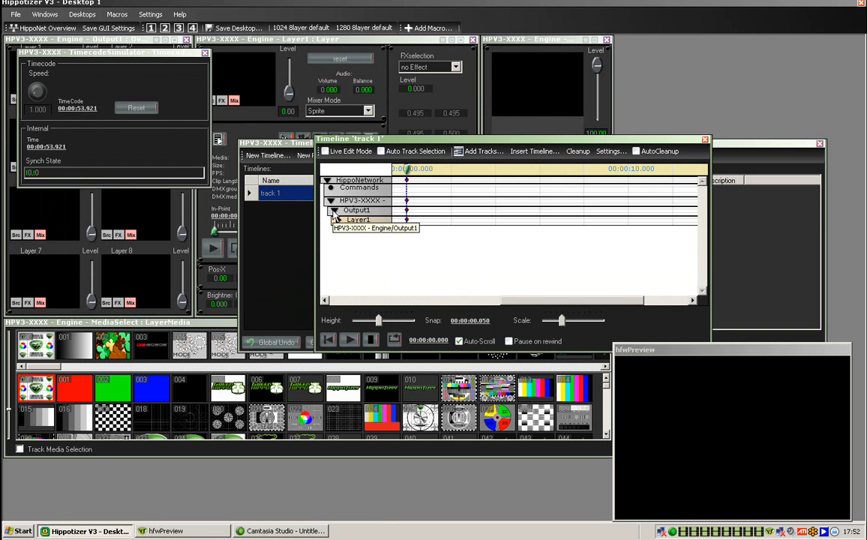
left_click(337, 220)
left_click(341, 229)
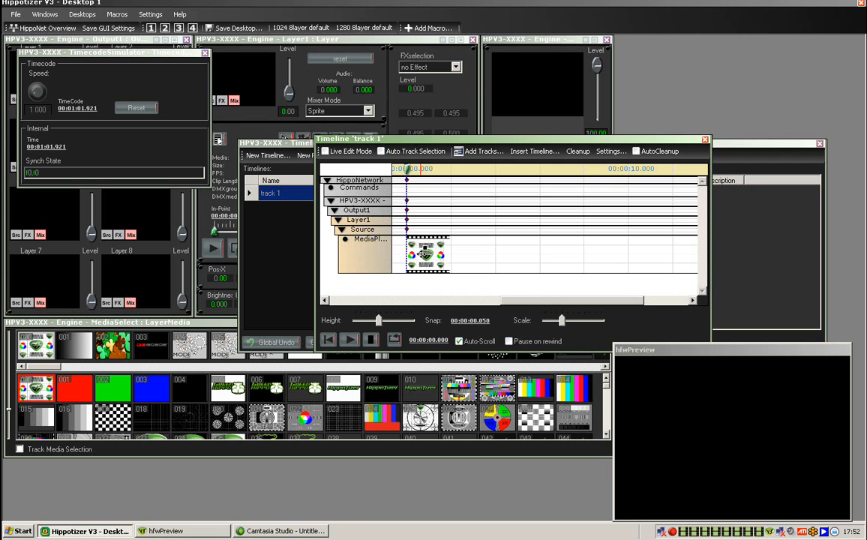
Step: Replace the Test Card clip at the start of the MediaPlayer track with clip 001 from media group 002
right_click(424, 254)
left_click(443, 292)
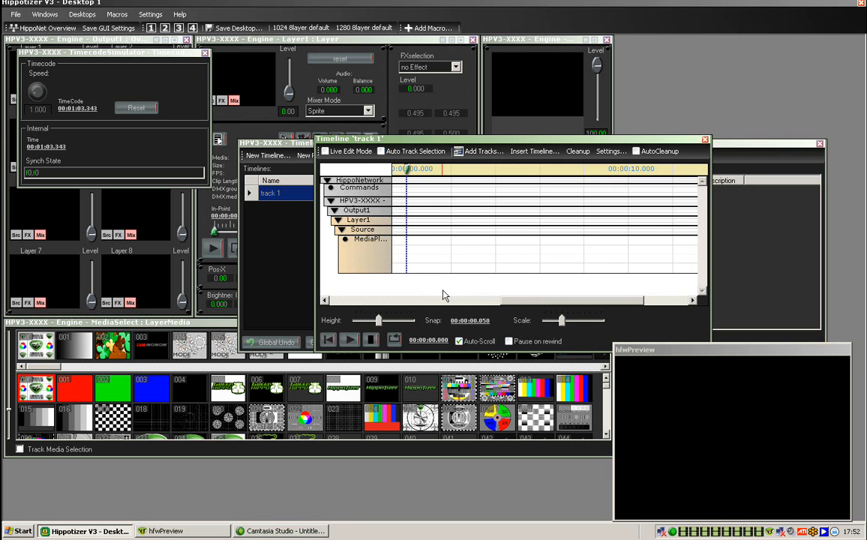
left_click(111, 350)
left_click_drag(73, 393, 439, 255)
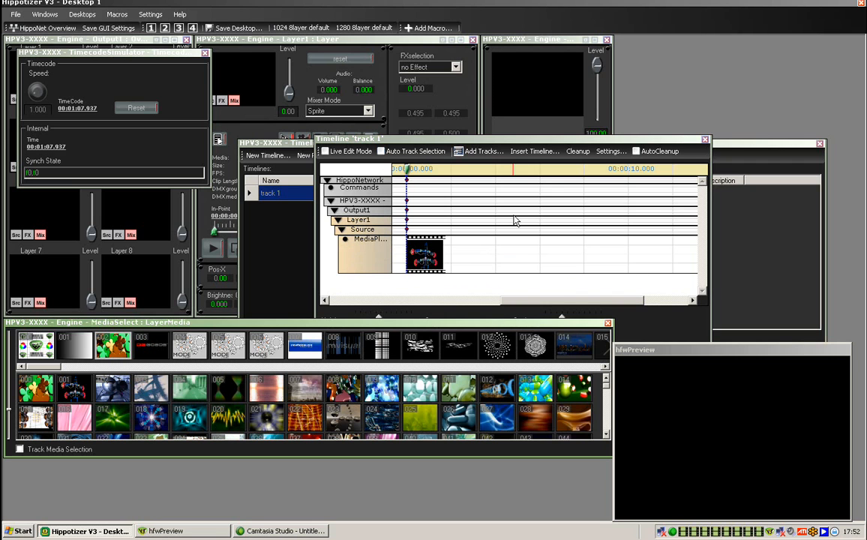
Step: Set the track 1 timeline's external synch source to TimecodeSimulator/Send and recheck its settings
left_click(611, 152)
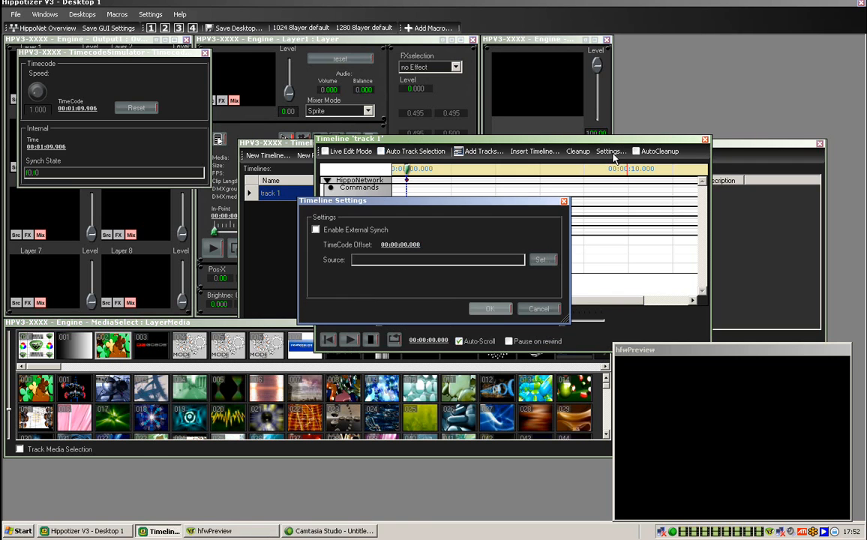
left_click(543, 261)
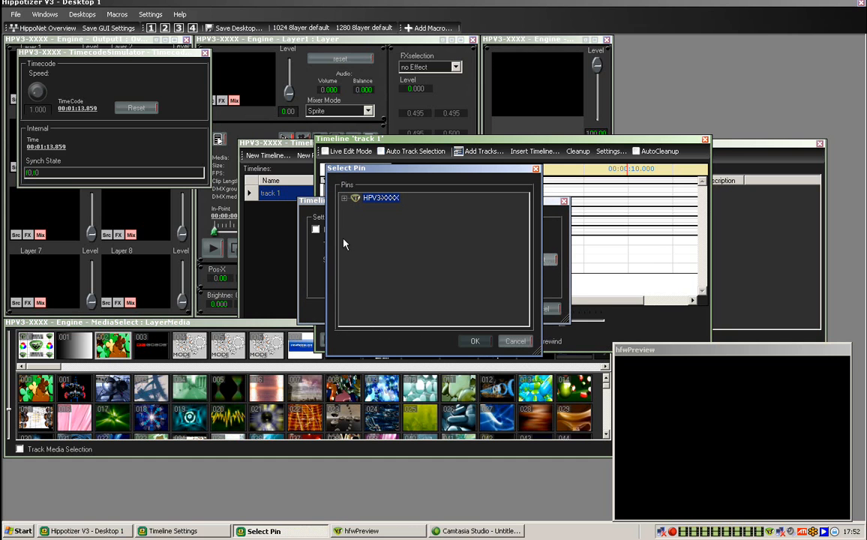
left_click(345, 199)
left_click(355, 227)
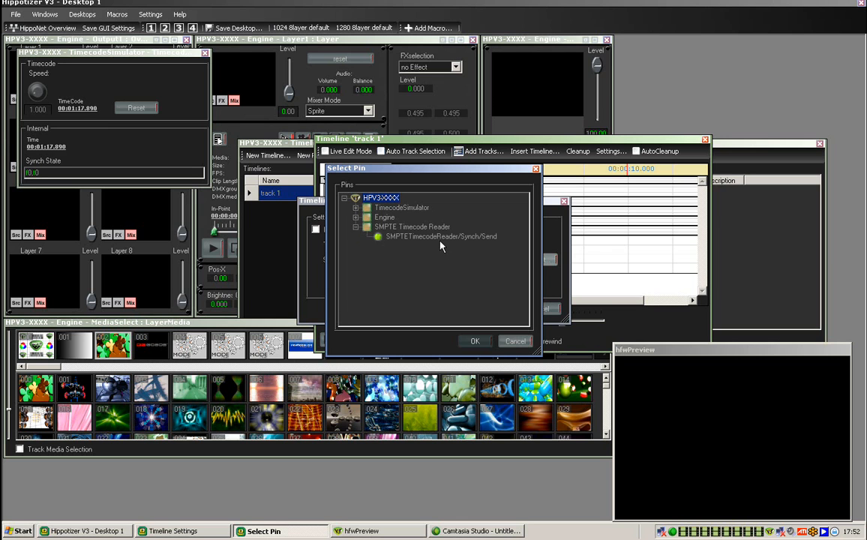
left_click(356, 208)
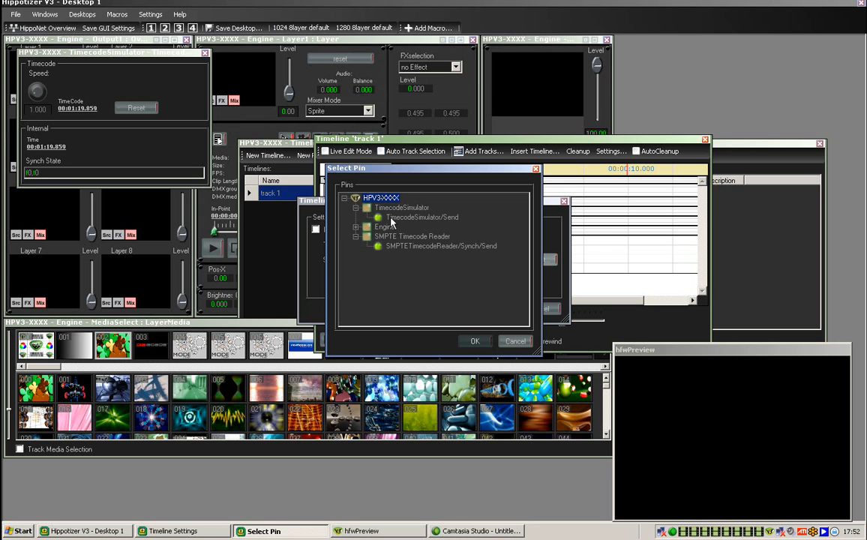
left_click(399, 218)
left_click(472, 344)
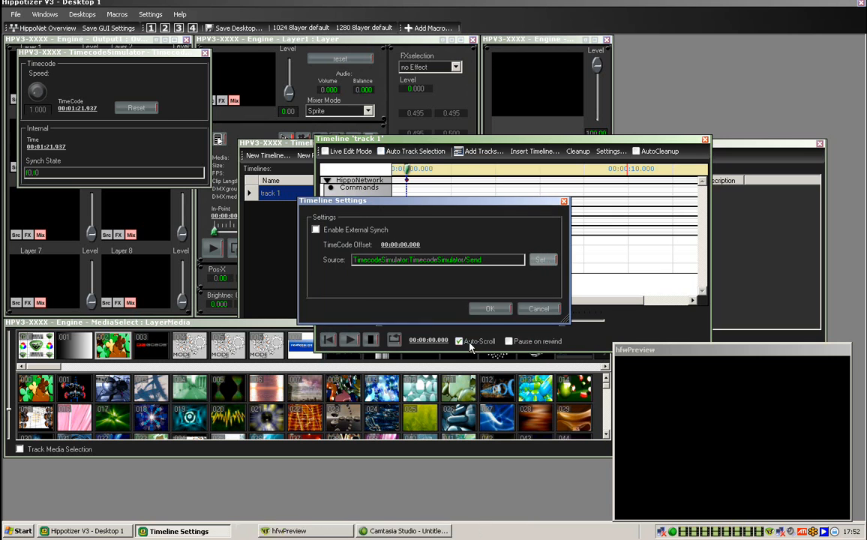
left_click(489, 309)
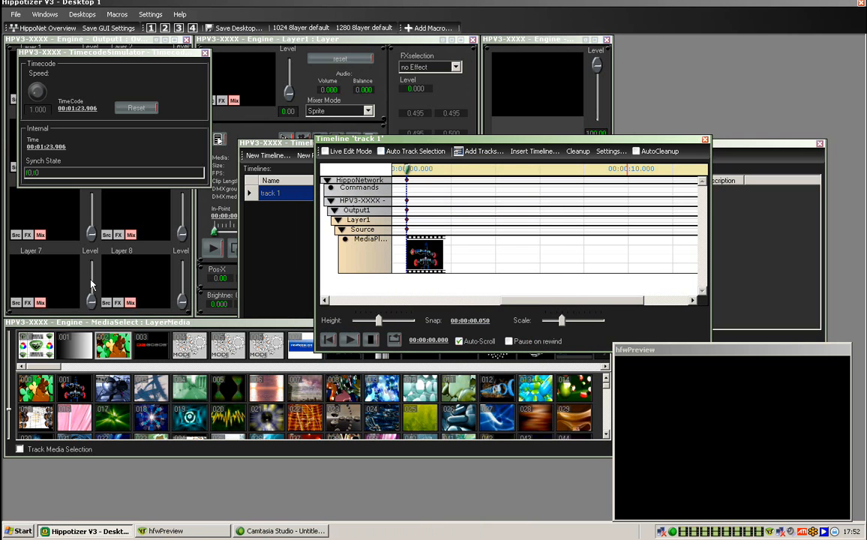
left_click(609, 151)
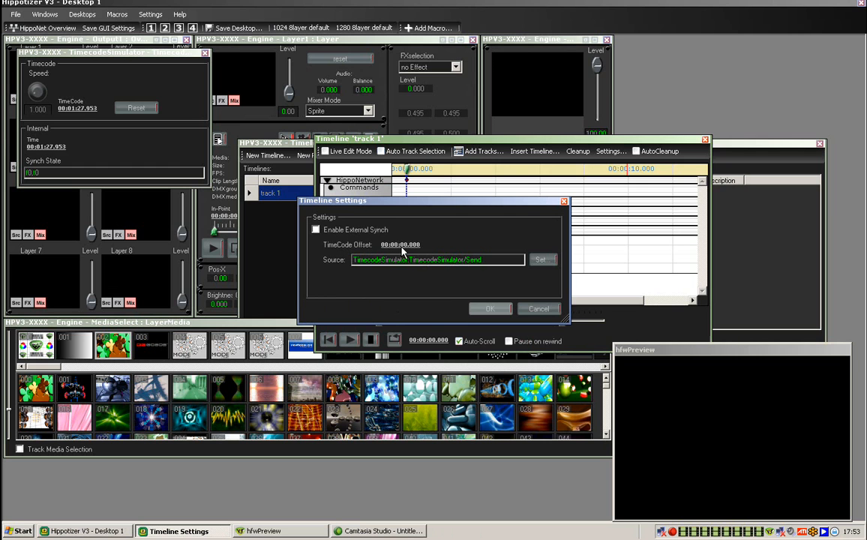
left_click(491, 310)
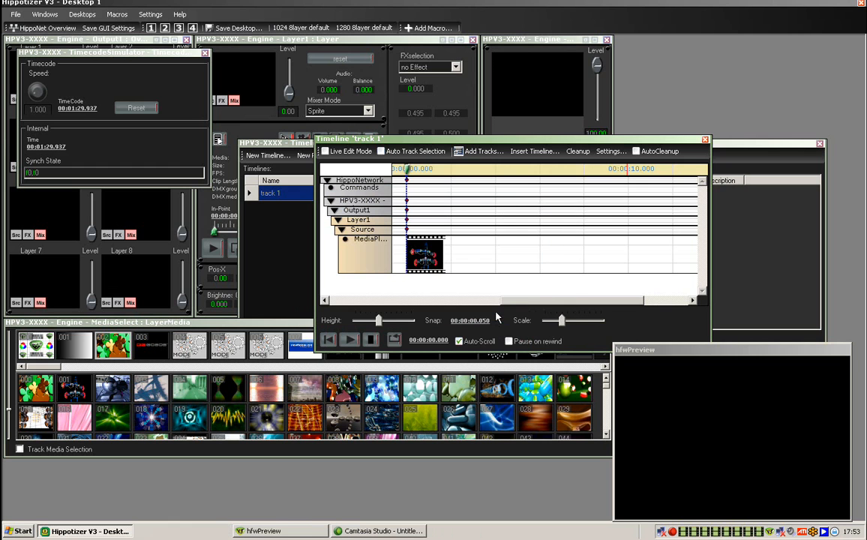
Step: Reset the simulated timecode and add a Test Card clip to the MediaPlayer track just before the 5-second mark
left_click(139, 109)
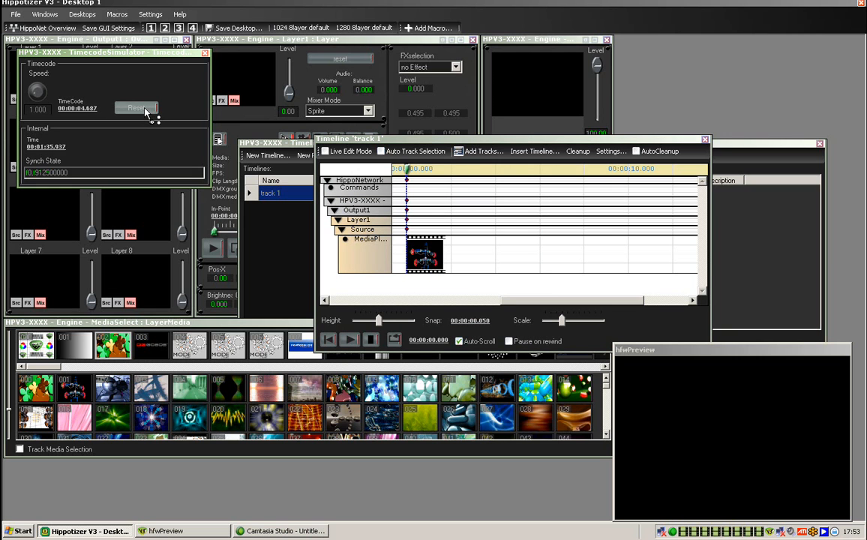
double_click(513, 257)
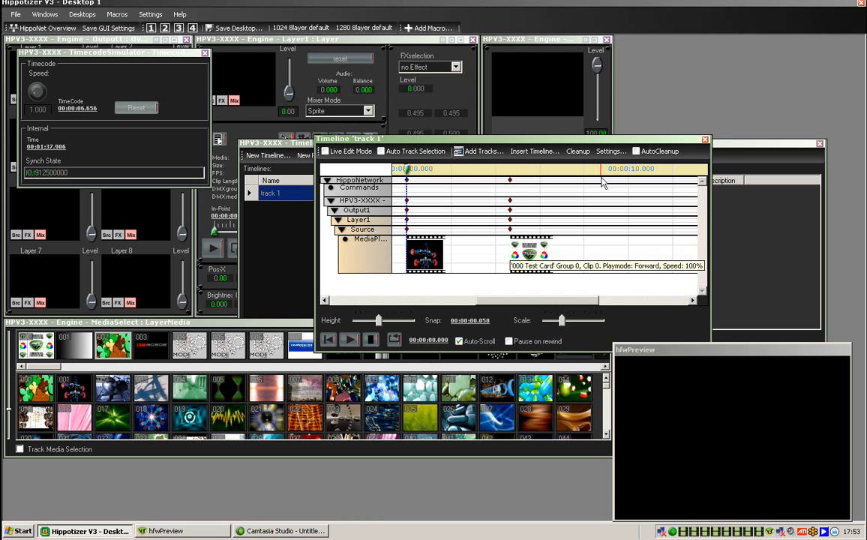
Step: Check that TimecodeSimulator/Send is the pin chosen as the timeline's synch source
left_click(609, 151)
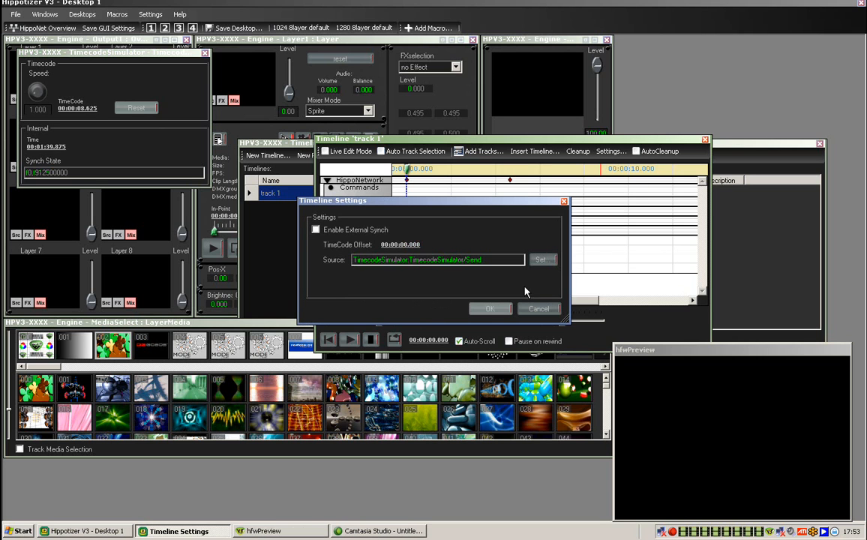
left_click(542, 259)
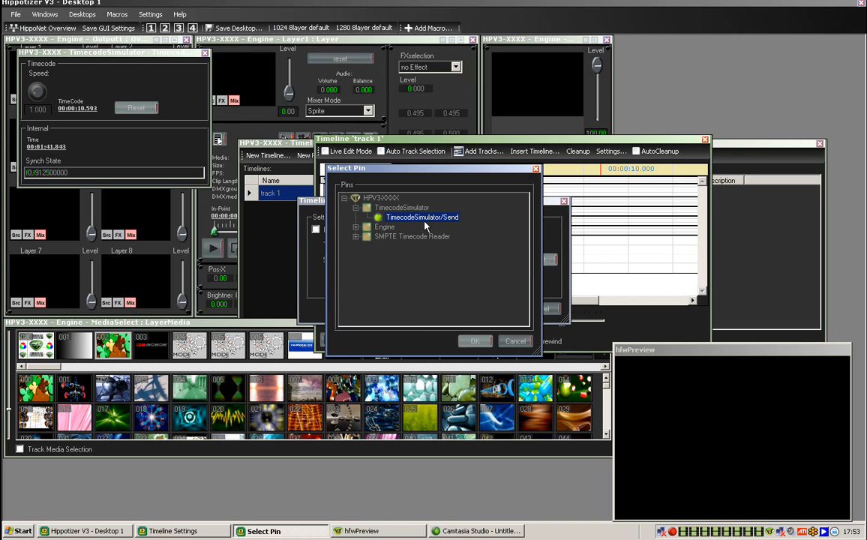
left_click(475, 340)
left_click(491, 308)
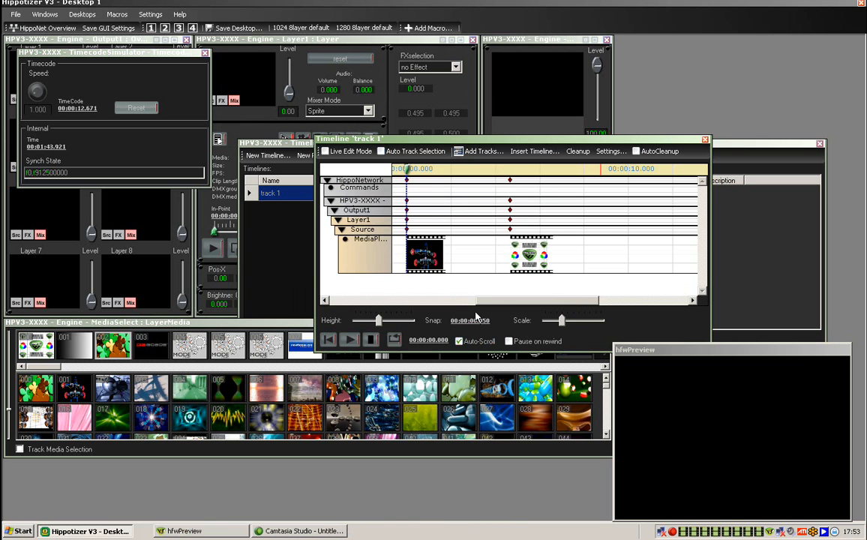
Step: Enable external synch for the track 1 timeline and reset the simulated timecode to play it from the start
left_click(609, 151)
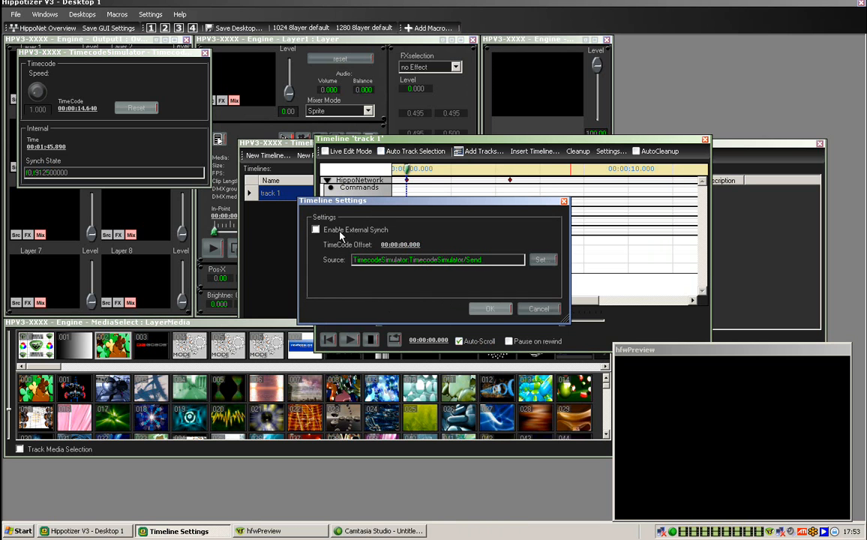
left_click(335, 232)
left_click(490, 309)
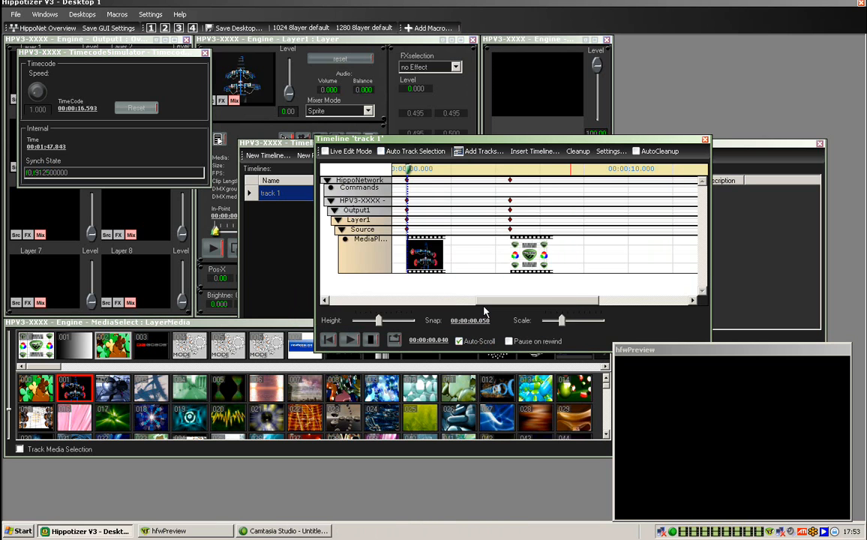
left_click(132, 110)
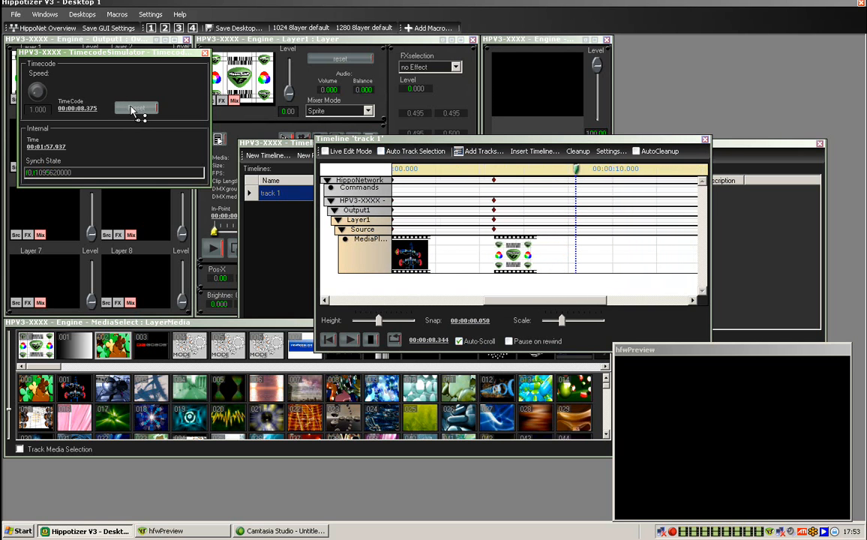
left_click(134, 110)
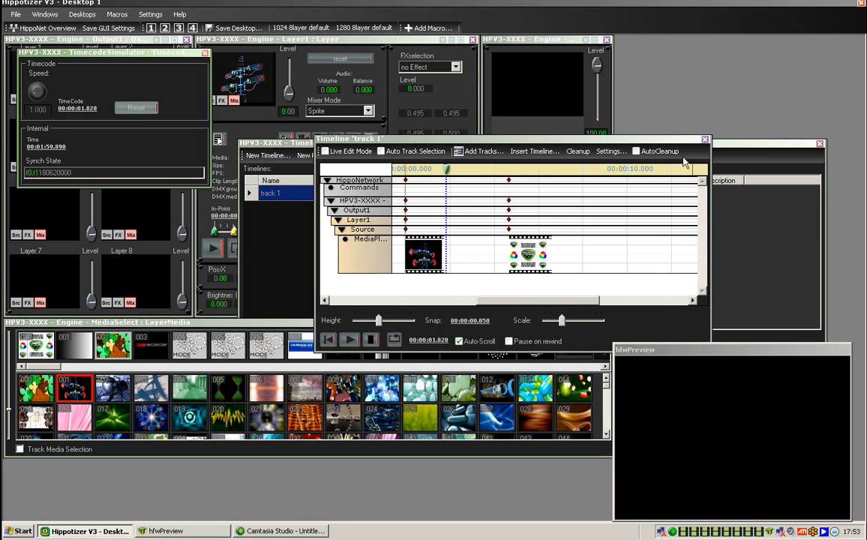
left_click(704, 141)
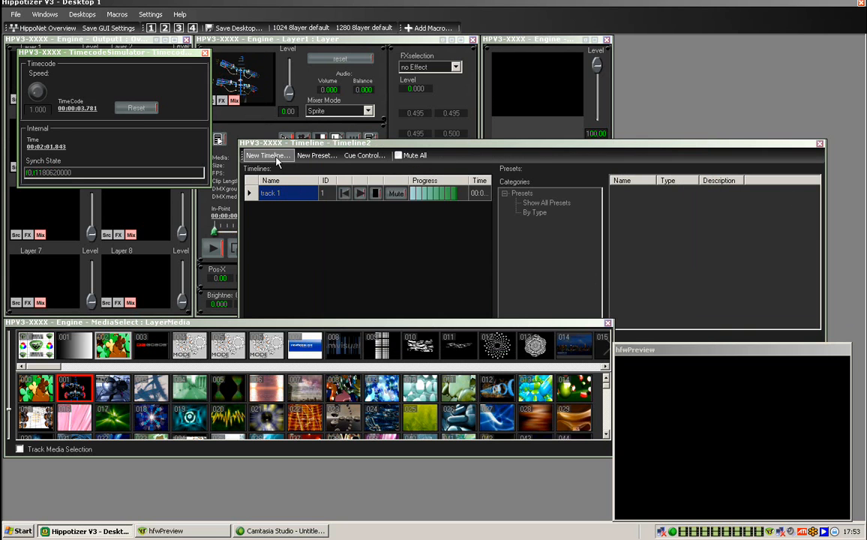
Step: Create a timeline named Track 2 for the Engine's Output1/Layer2/Source/MediaPlayer pin
left_click(268, 155)
left_click(344, 198)
left_click(356, 218)
left_click(366, 226)
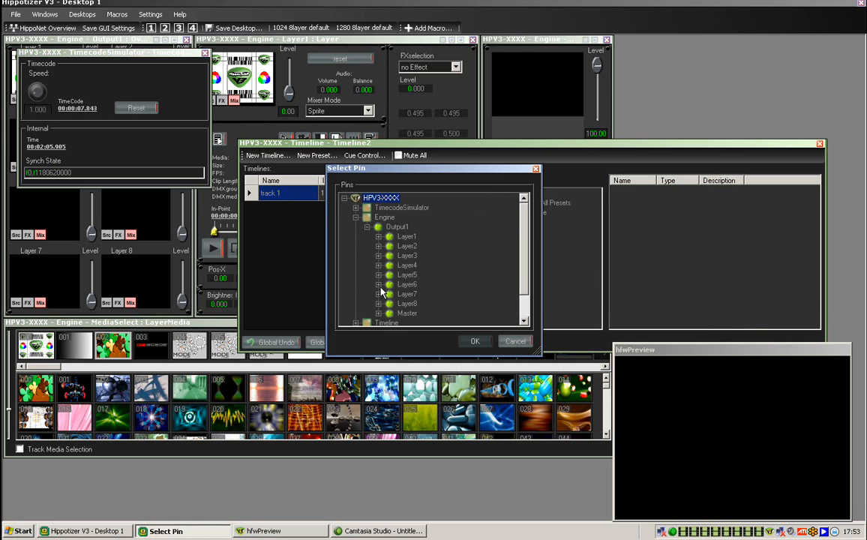
left_click(378, 246)
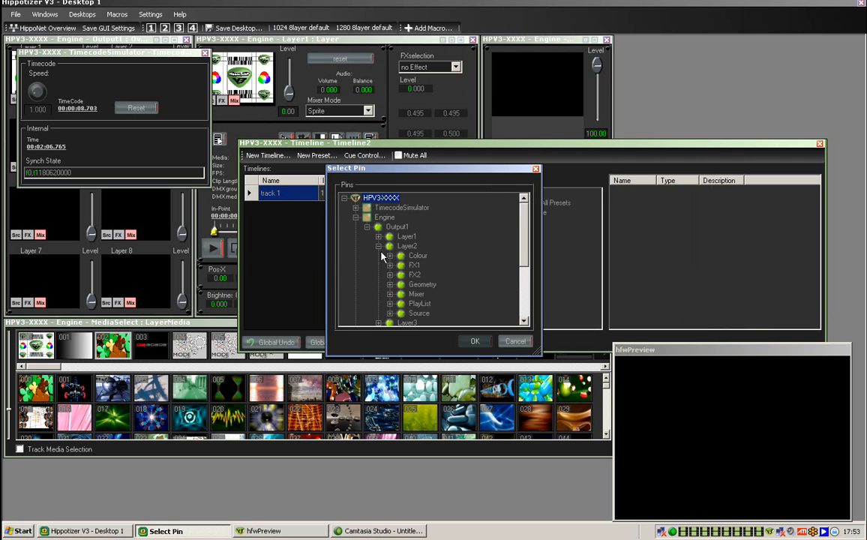
left_click(390, 314)
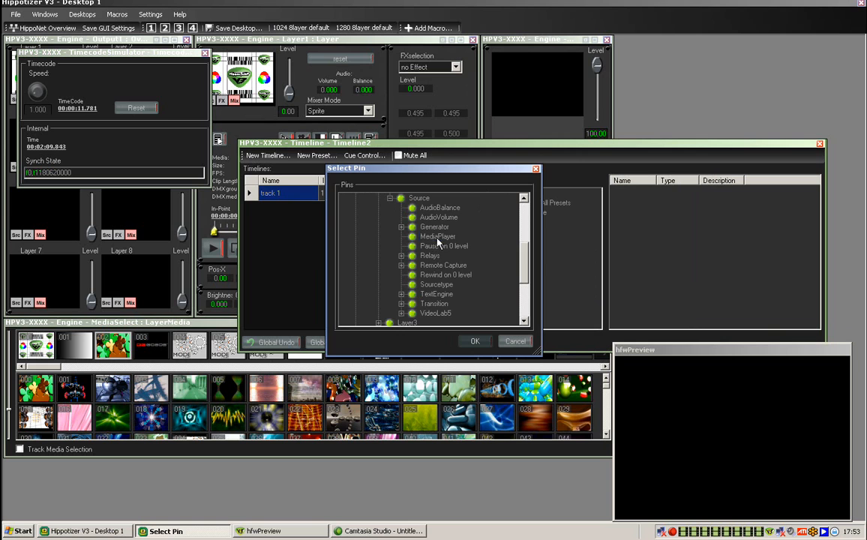
left_click(438, 237)
left_click(465, 344)
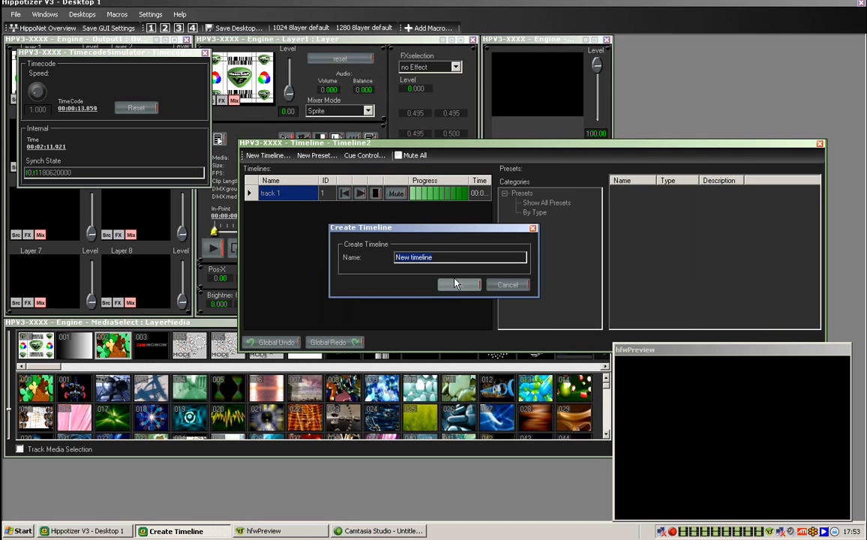
type("Track")
left_click(456, 284)
Step: Expand Track 2 down to Layer2's MediaPlayer track and replace its starting Test Card with clip 009 from media group 002
left_click(74, 153)
left_click(75, 163)
left_click(80, 173)
left_click(84, 182)
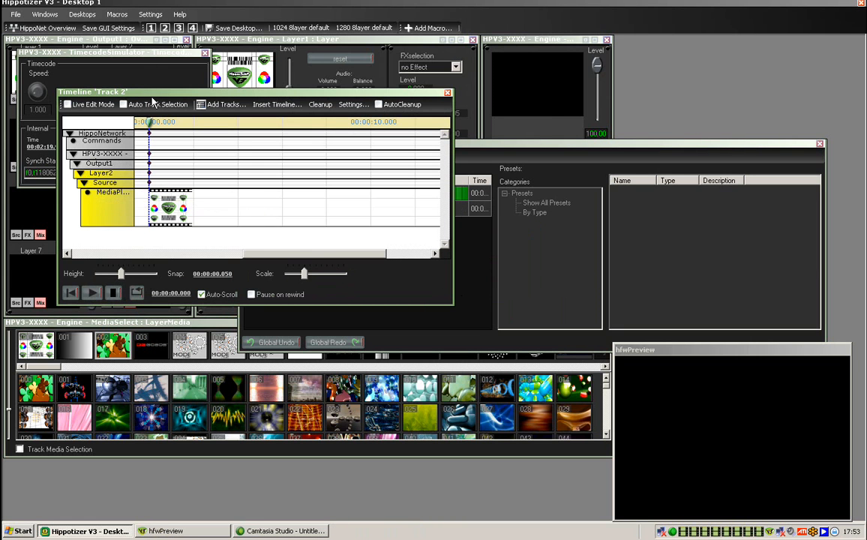
left_click_drag(113, 91, 354, 60)
left_click_drag(381, 373, 400, 180)
Step: Enable external synch for the Track 2 timeline with TimecodeSimulator/Send as its source
left_click(591, 72)
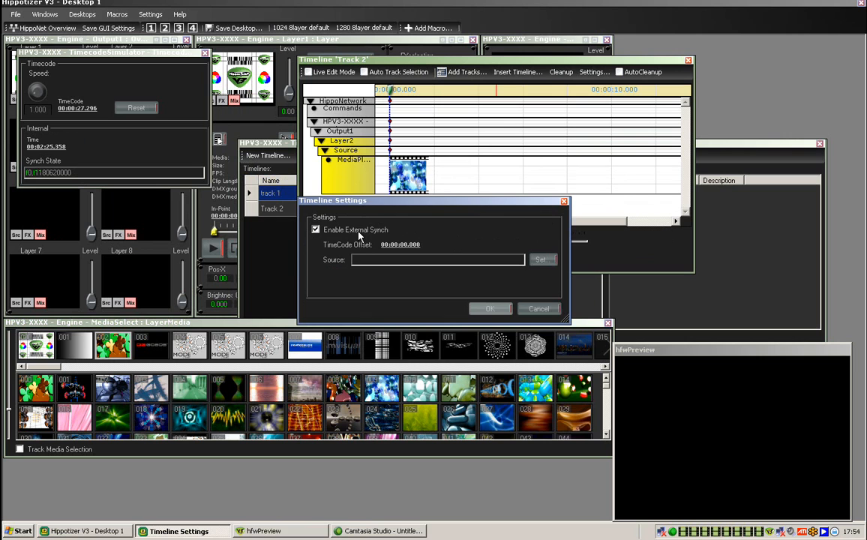
left_click(540, 259)
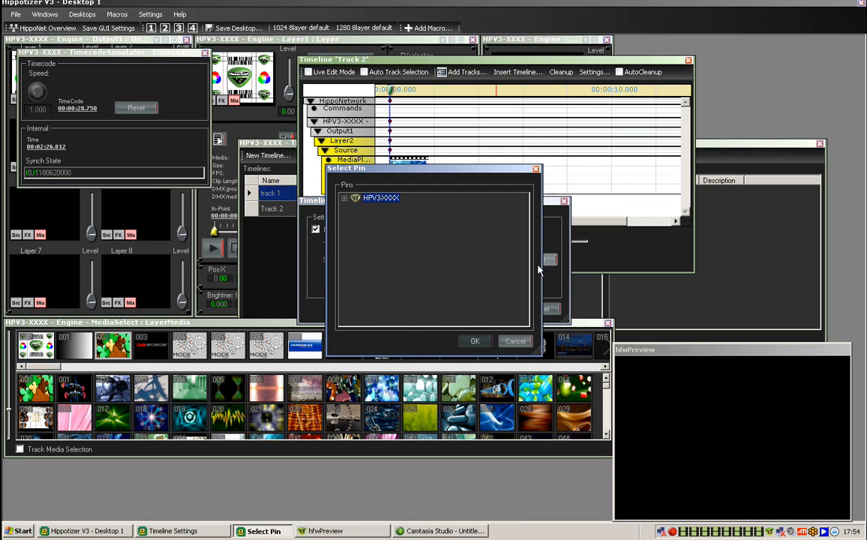
left_click(343, 198)
left_click(357, 208)
left_click(405, 217)
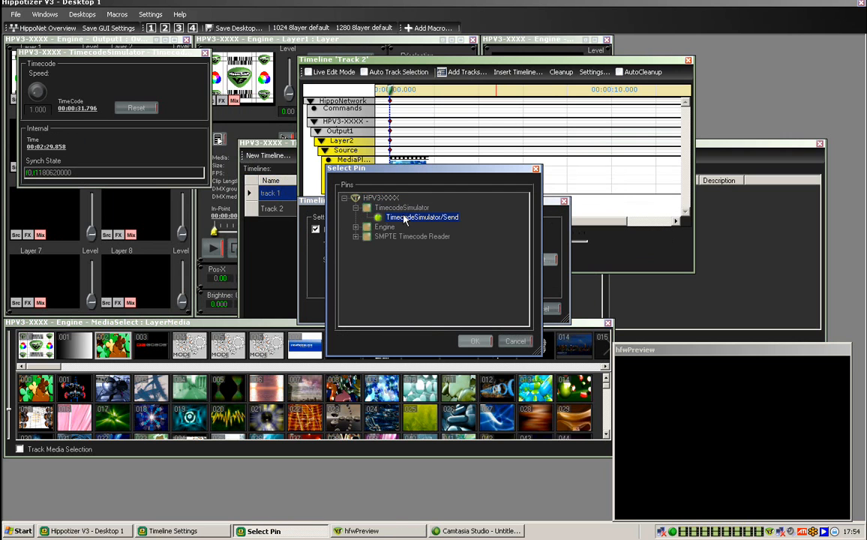
left_click(475, 341)
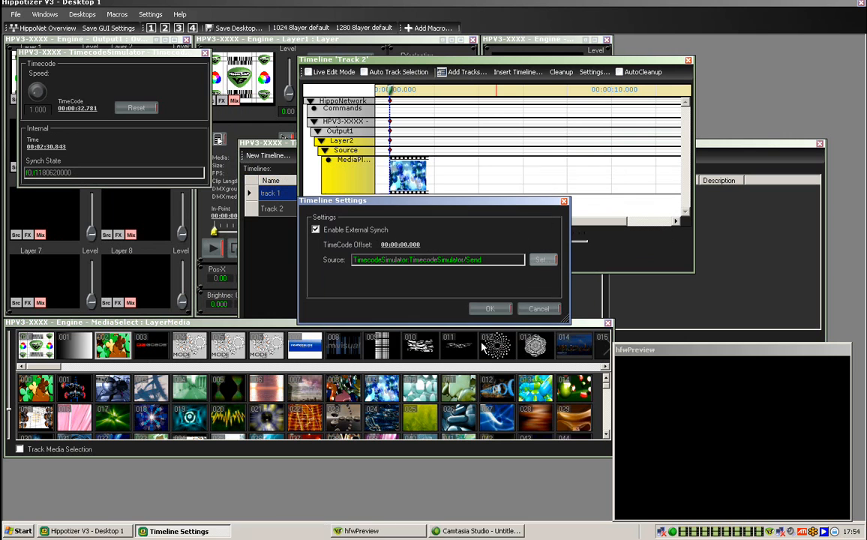
Step: Set the Track 2 timecode offset to 00:00:10.000 and reset the simulated timecode to run both timelines
left_click(405, 244)
left_click(398, 241)
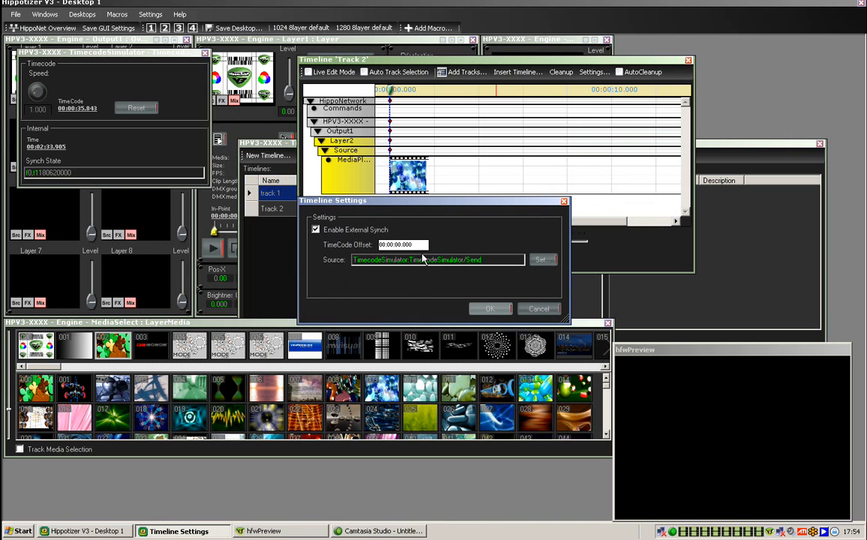
type("1")
left_click(489, 310)
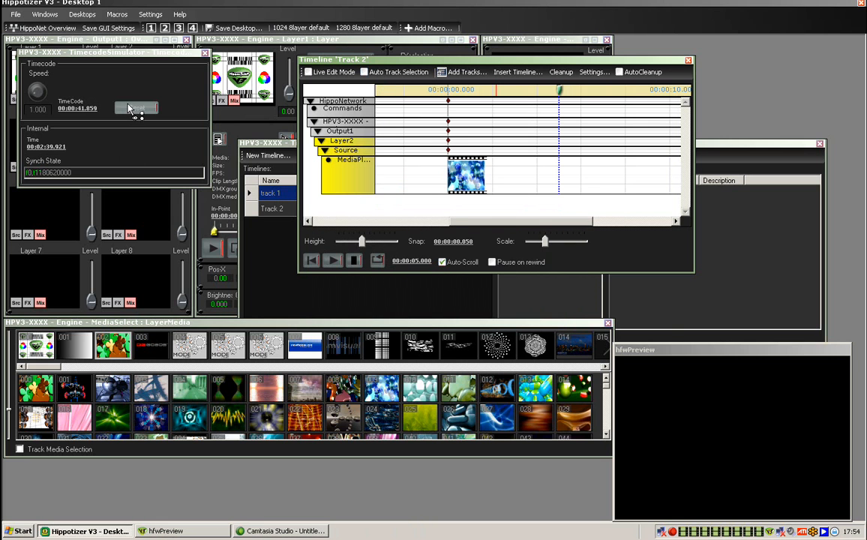
left_click(688, 60)
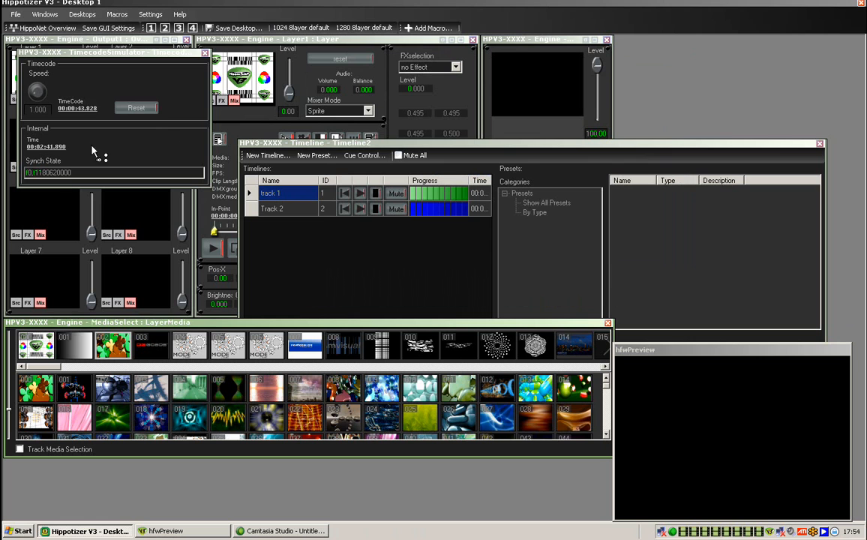
left_click(136, 108)
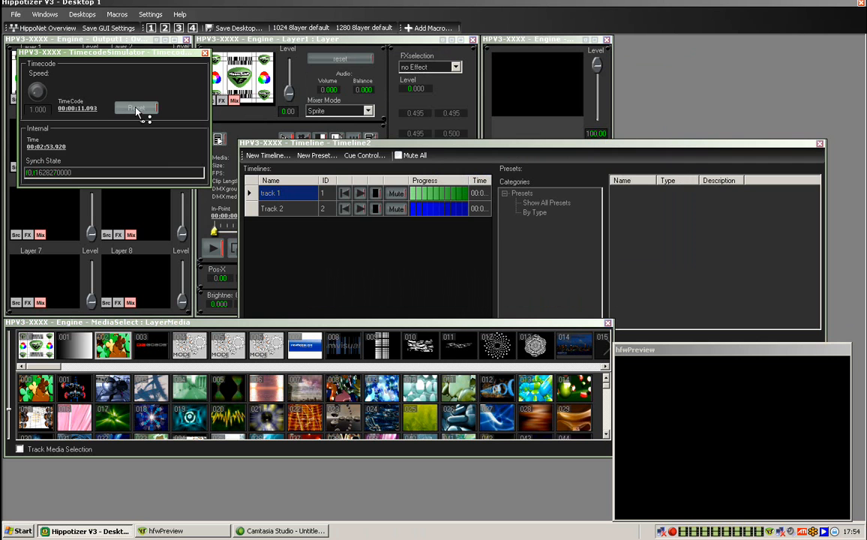
Step: Add a Test Card clip at about 4.5 seconds on Track 2's MediaPlayer track and replay the simulated timecode from zero
double_click(296, 209)
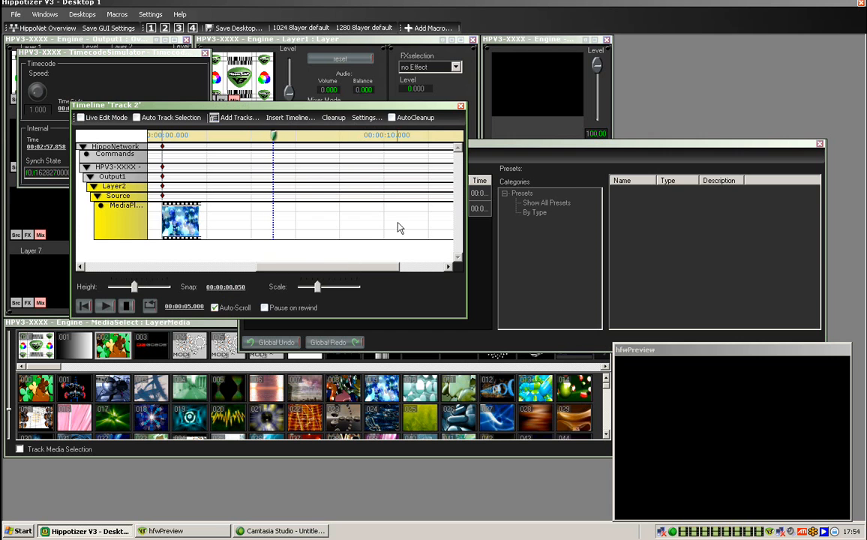
left_click_drag(349, 105, 602, 289)
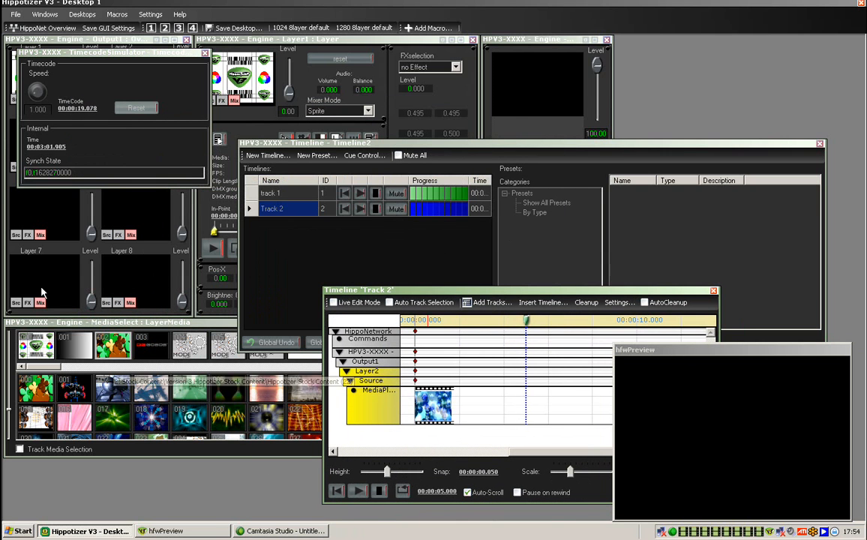
double_click(516, 415)
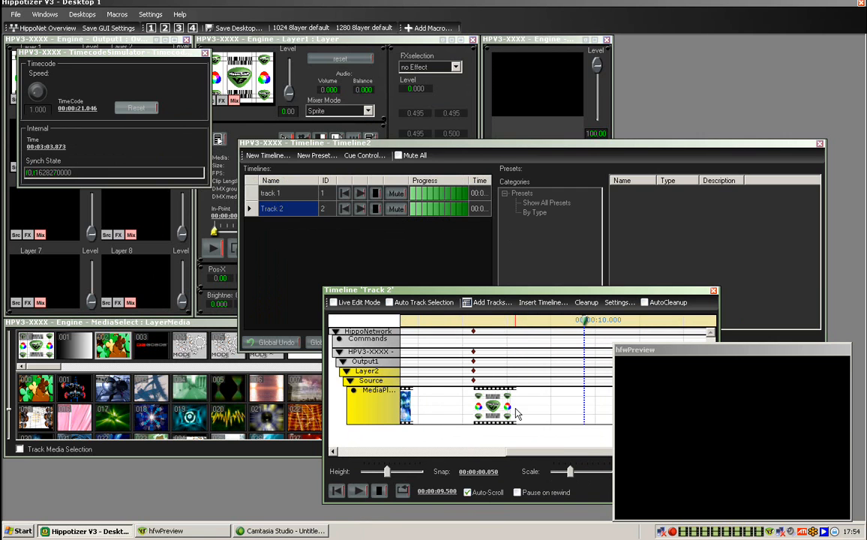
left_click(150, 110)
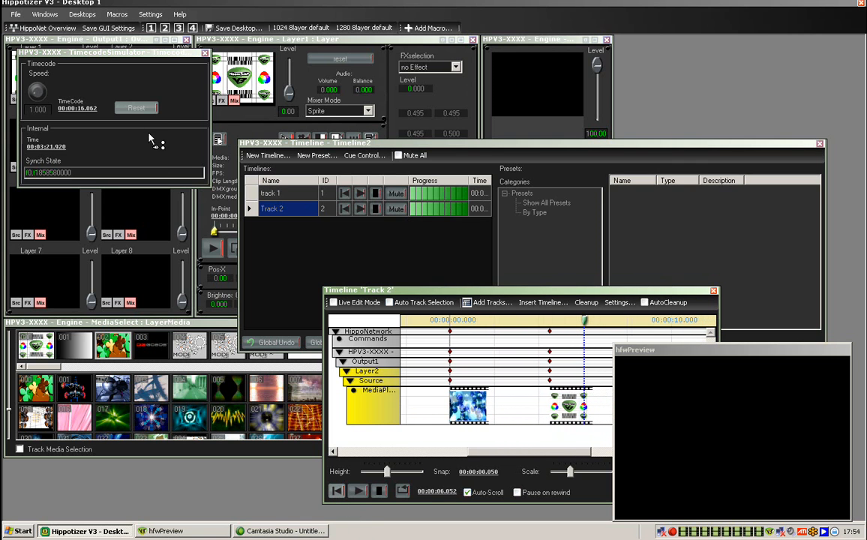
left_click(138, 109)
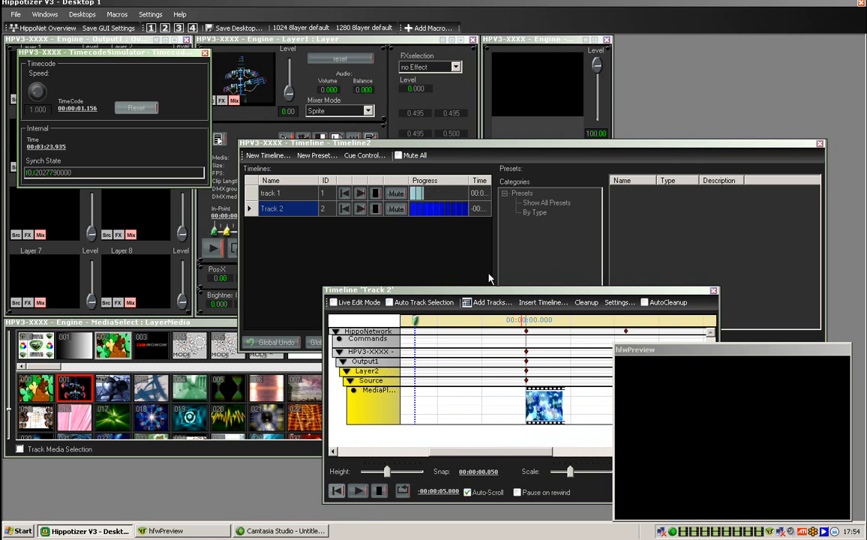
Step: Locate Layer8's Source/MediaPlayer pin under Engine/Output1 among the pins that can be added as tracks to Track 2
left_click(485, 303)
left_click(344, 210)
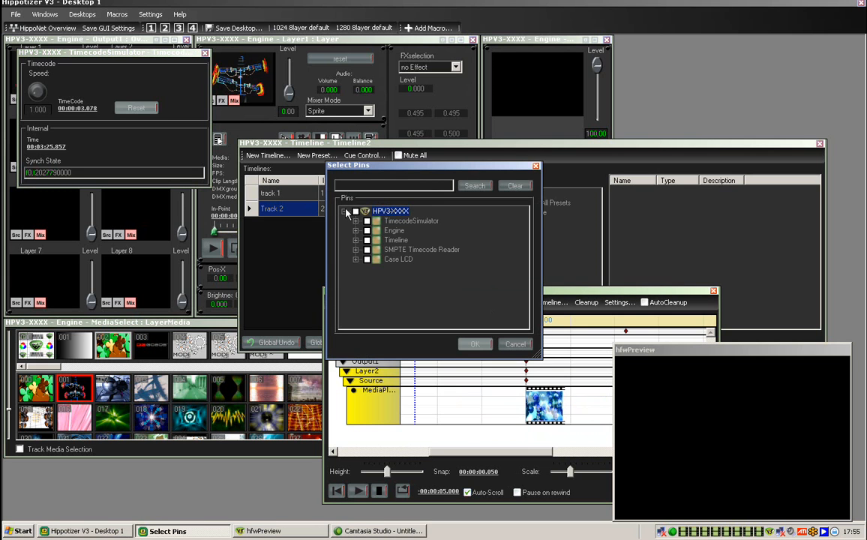
left_click(356, 230)
left_click(367, 240)
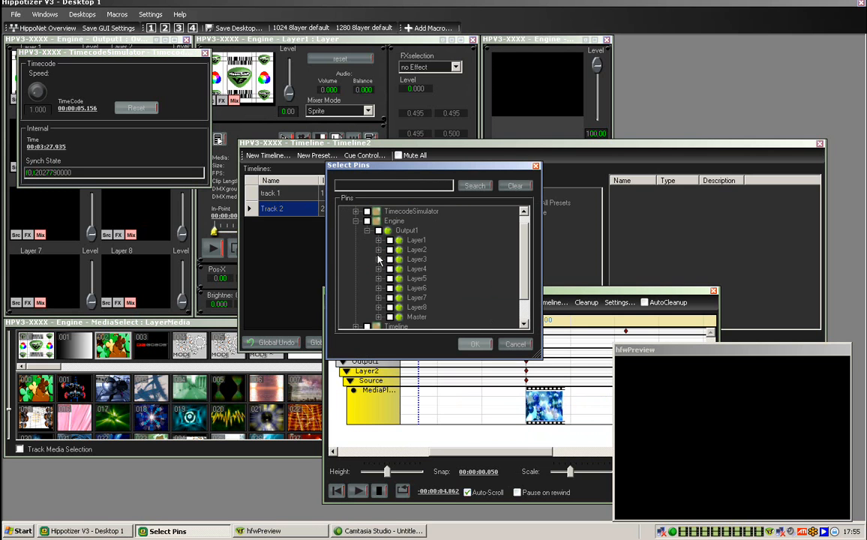
left_click(380, 308)
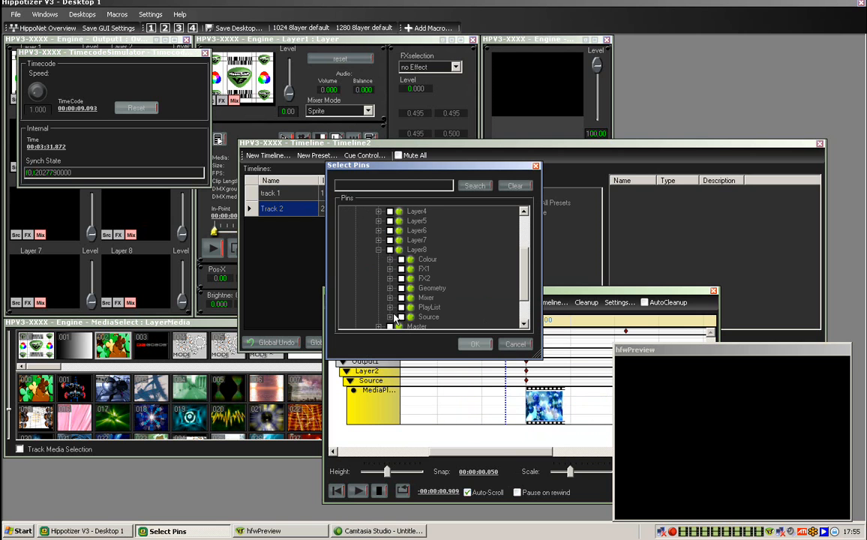
left_click(389, 317)
left_click(447, 249)
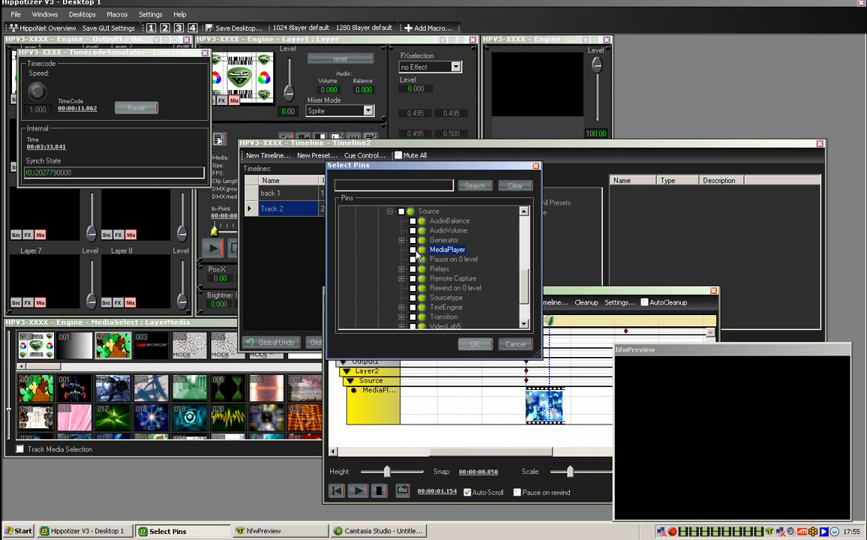
Step: Search the pins for mediaplayer and add the MediaPlayer pins of Layer1 through Layer8 as tracks to Track 2
left_click(403, 185)
type("m")
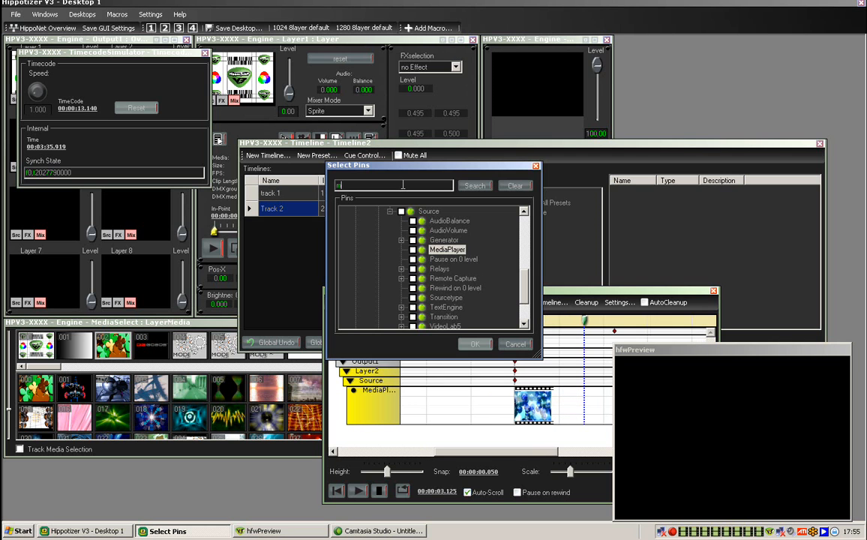
type("ediaplayer")
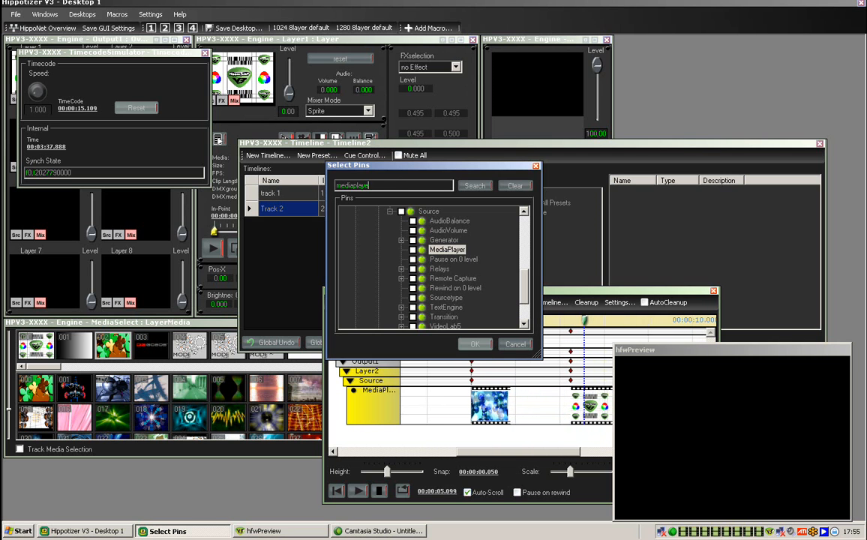
left_click(472, 185)
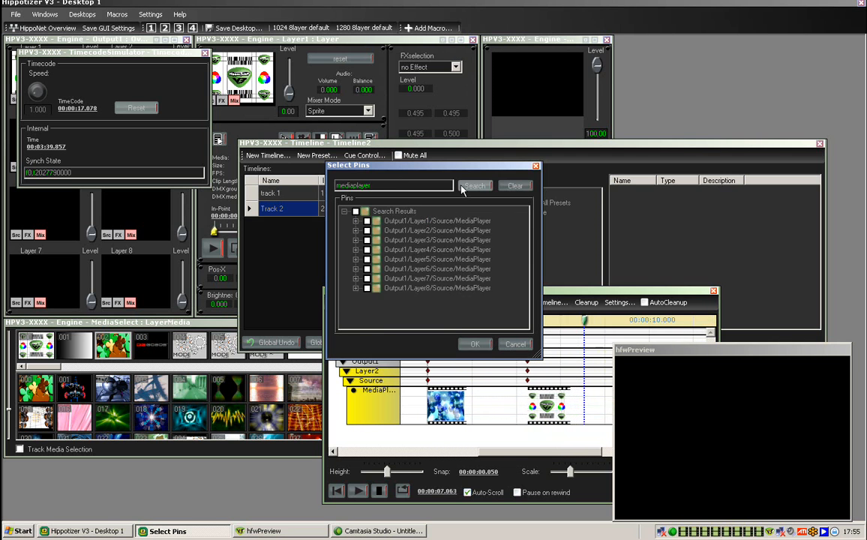
left_click(355, 221)
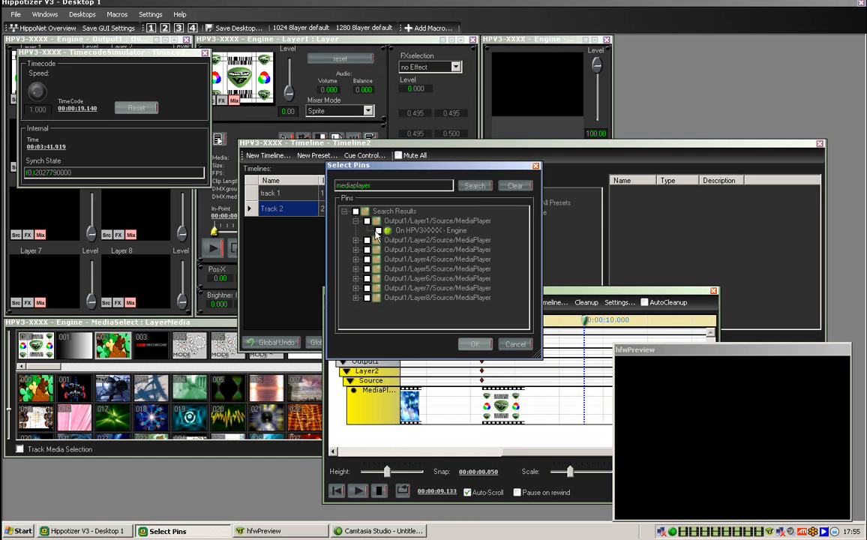
left_click(355, 241)
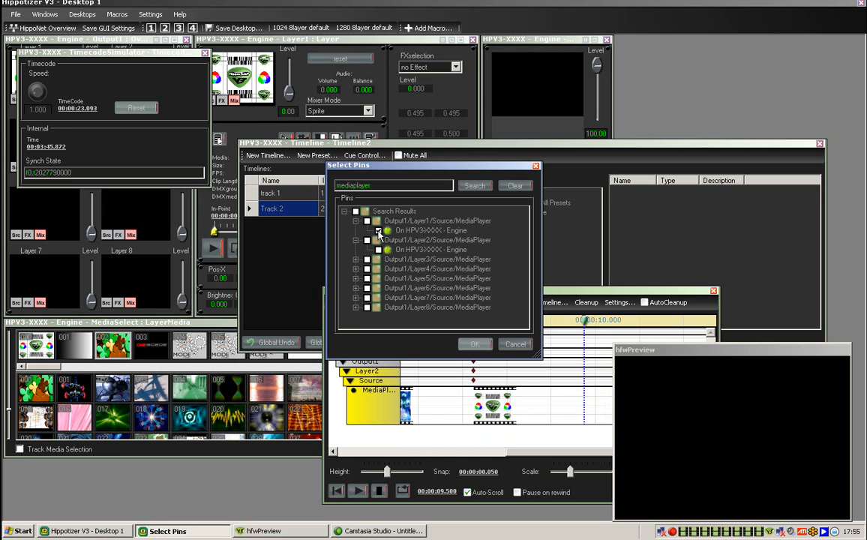
left_click(355, 240)
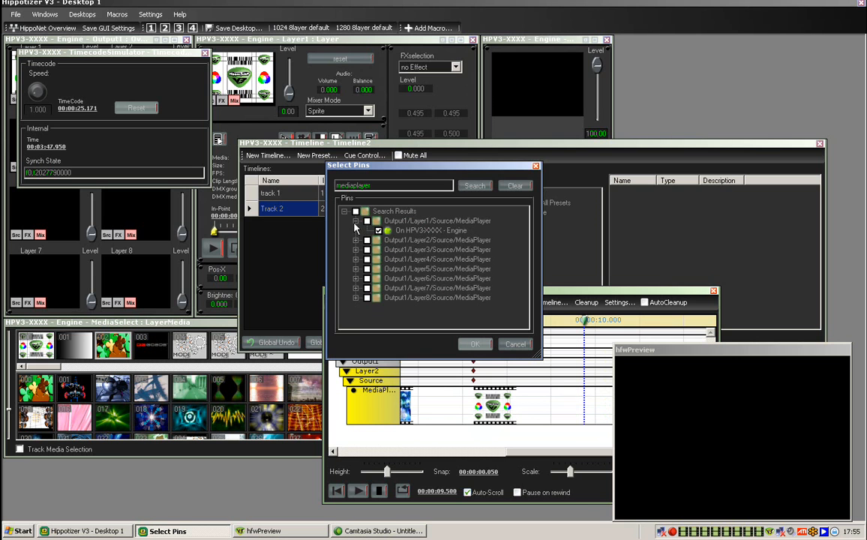
left_click(355, 222)
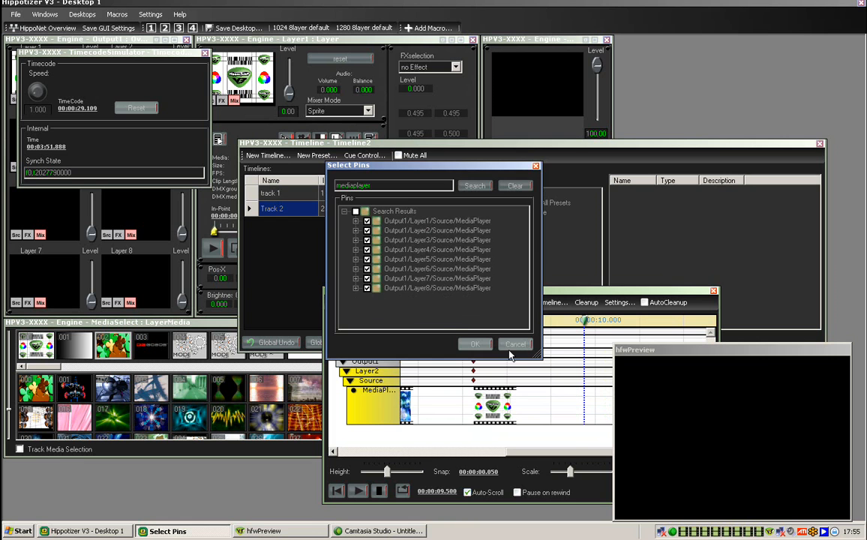
left_click(474, 344)
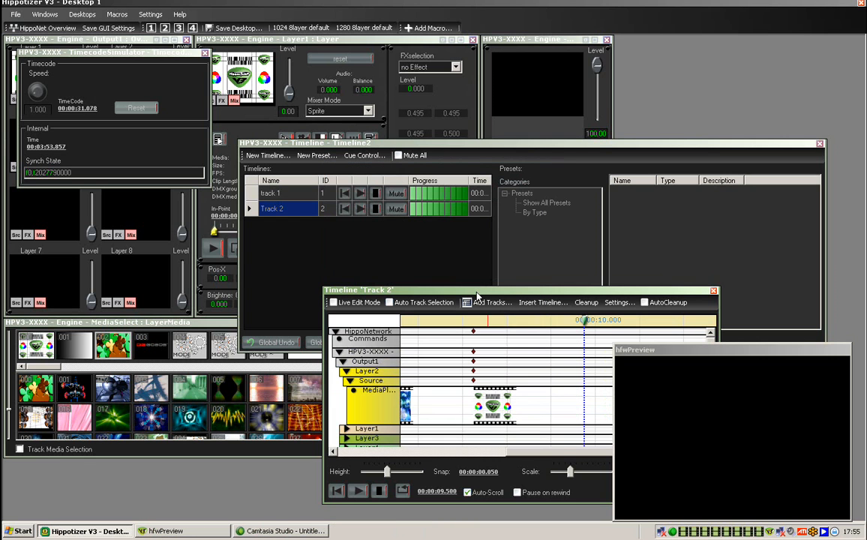
Step: Enlarge the Track 2 timeline, expand Layer8 down to its MediaPlayer track and place two Test Card clips on it
left_click_drag(477, 294, 469, 37)
left_click_drag(437, 246, 435, 407)
left_click(338, 230)
left_click(343, 240)
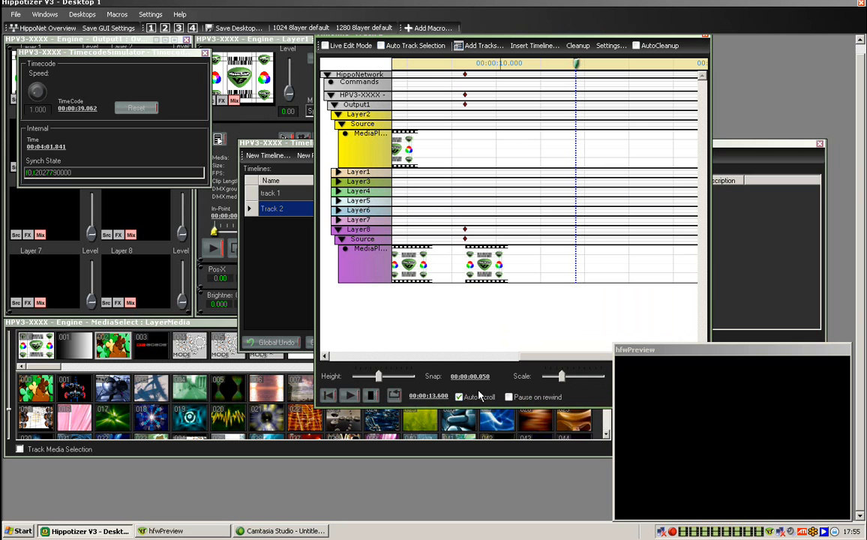
Step: Review the Track 2 timeline's timecode offset and external synch source, leaving the settings unchanged
left_click(610, 45)
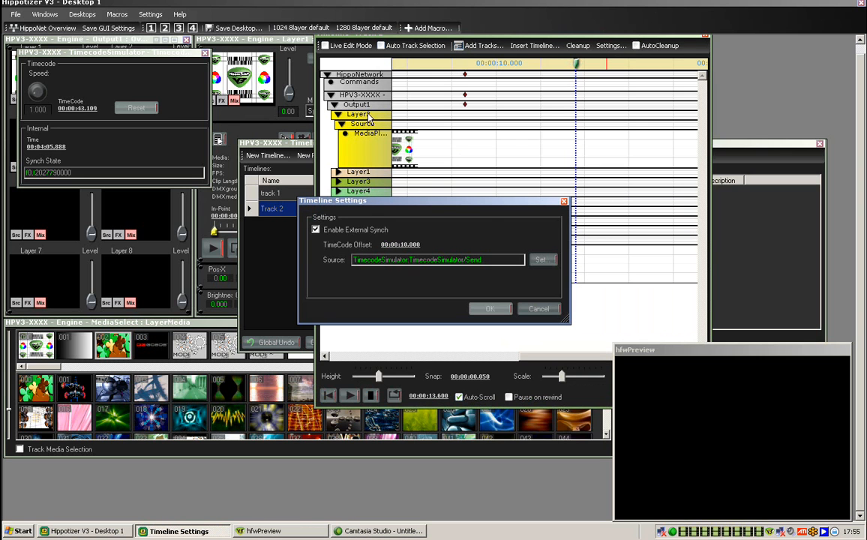
left_click(532, 310)
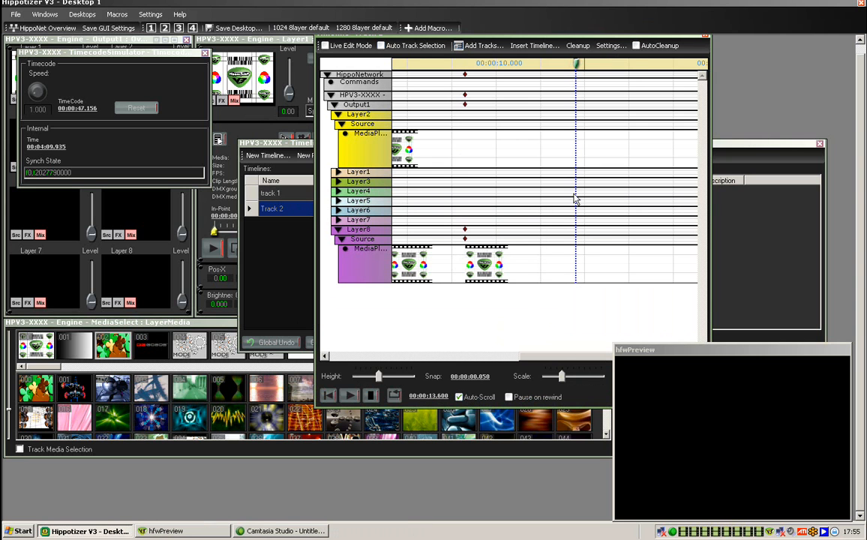